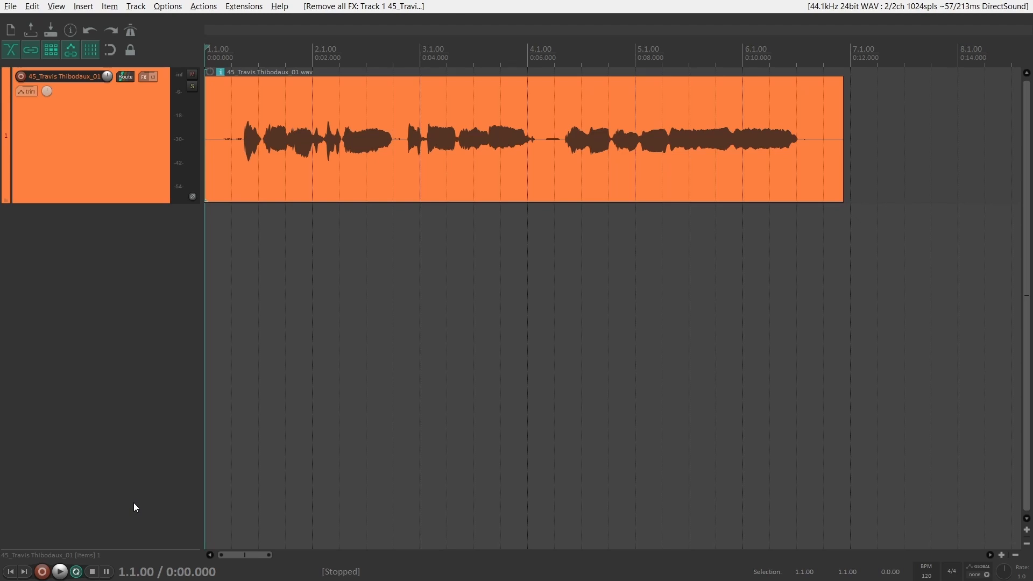
- Show the Virtual MIDI keyboard and play back the vocal recording from the start
click(55, 7)
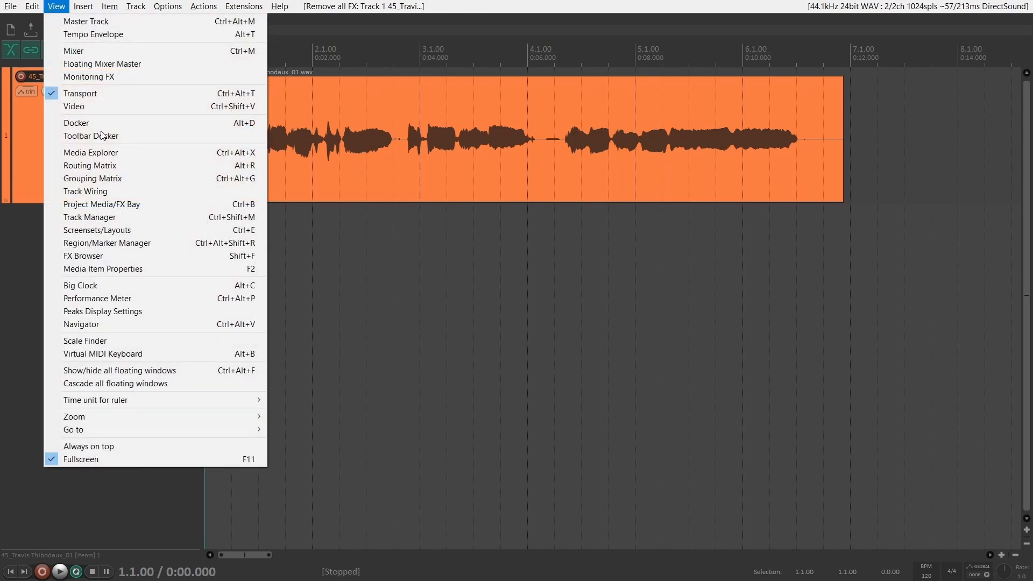
click(169, 354)
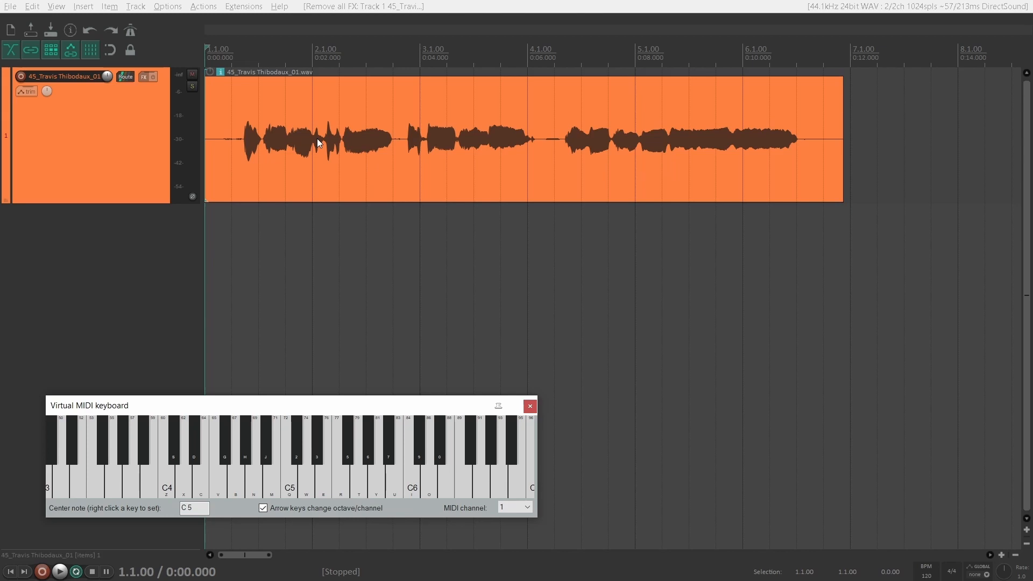
key(space)
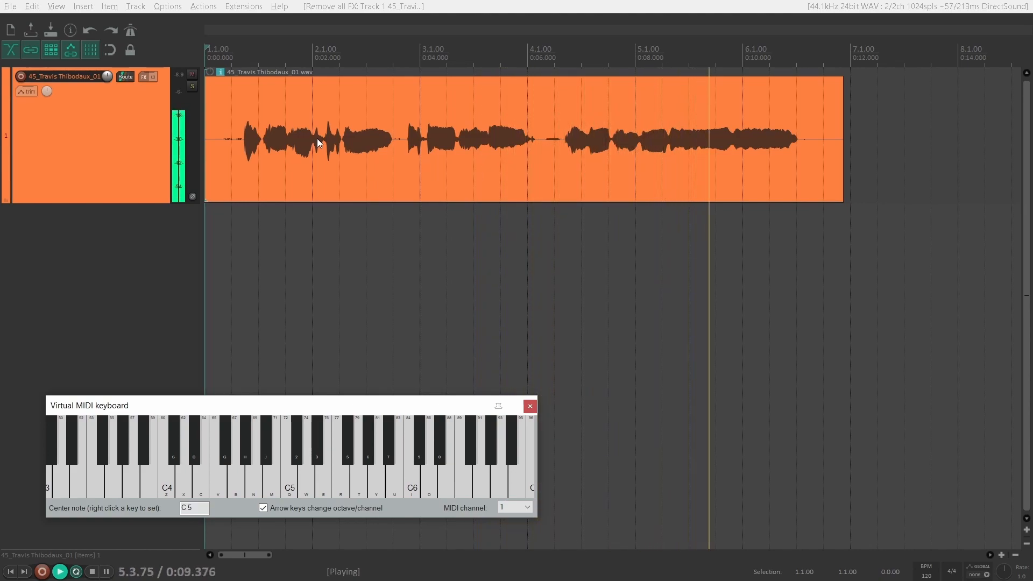
key(space)
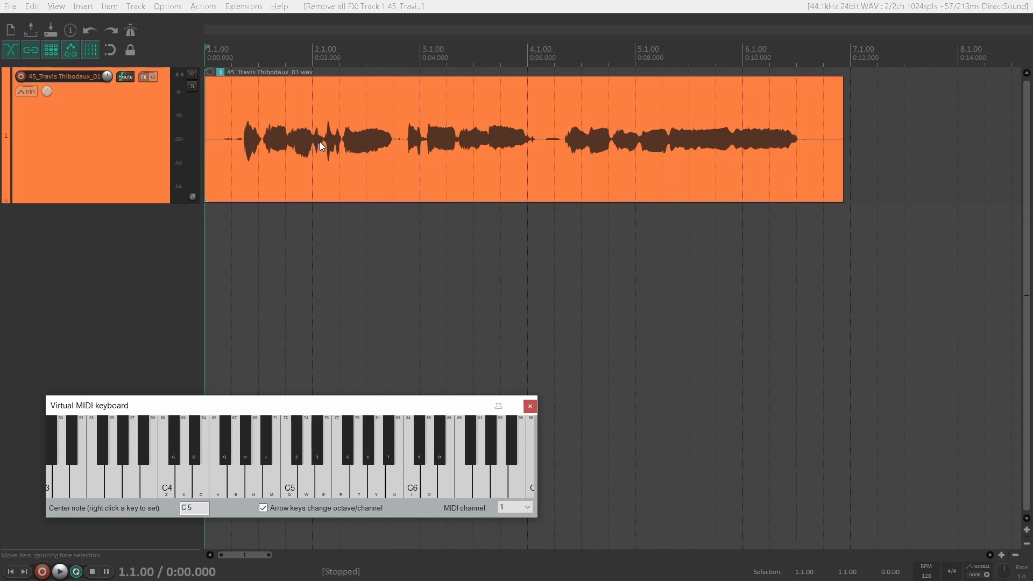
- Add a new track below the vocal track and colour it light cyan
double_click(139, 259)
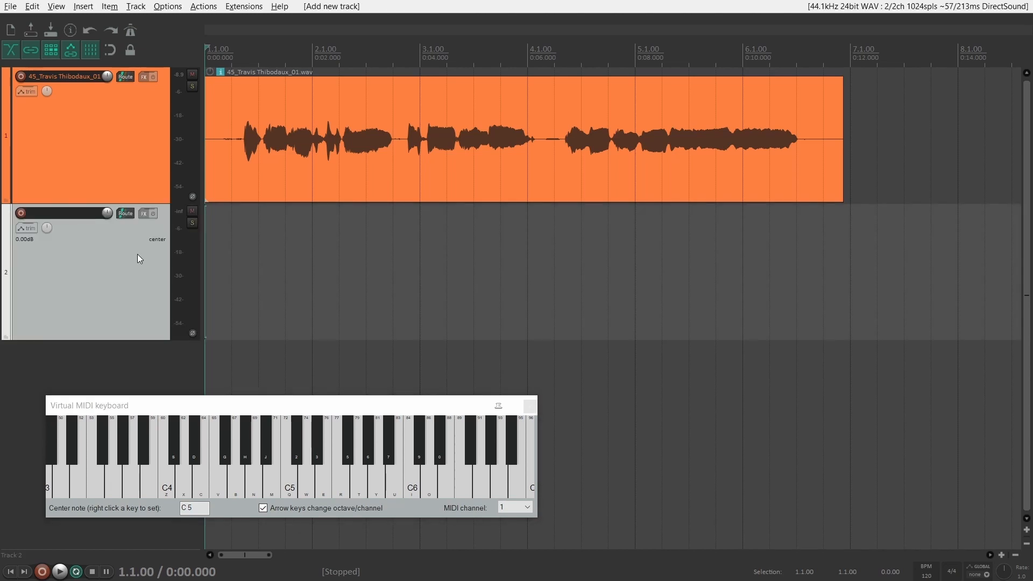
key(c)
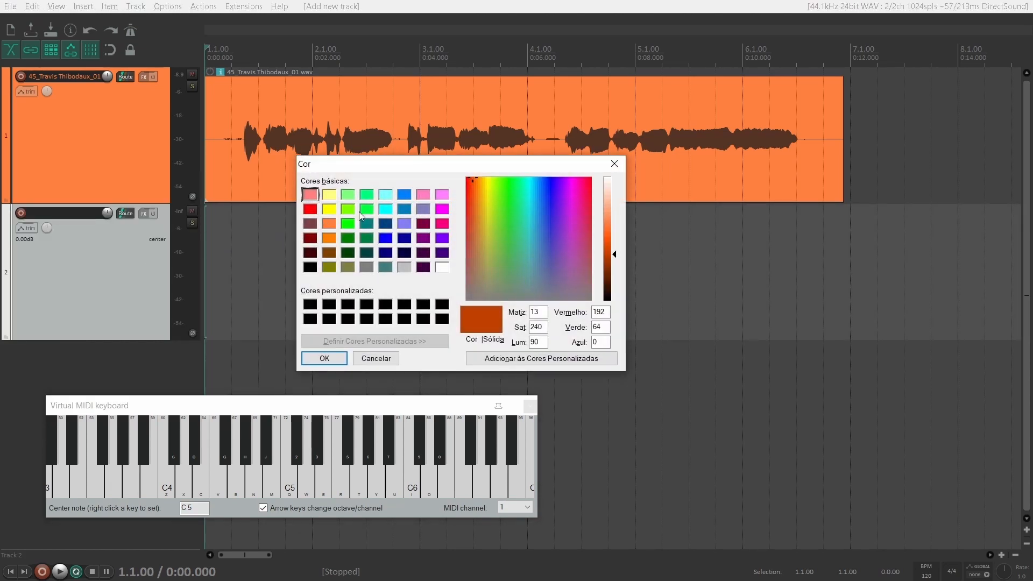
click(386, 196)
click(345, 356)
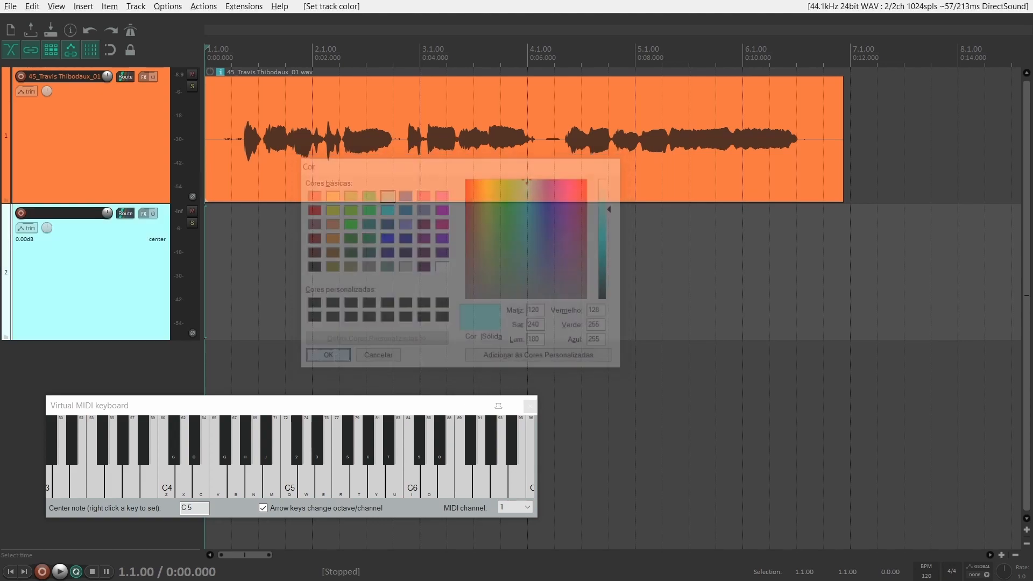
- Set the cyan track's input to the Virtual MIDI keyboard on all channels and arm it for recording
right_click(18, 213)
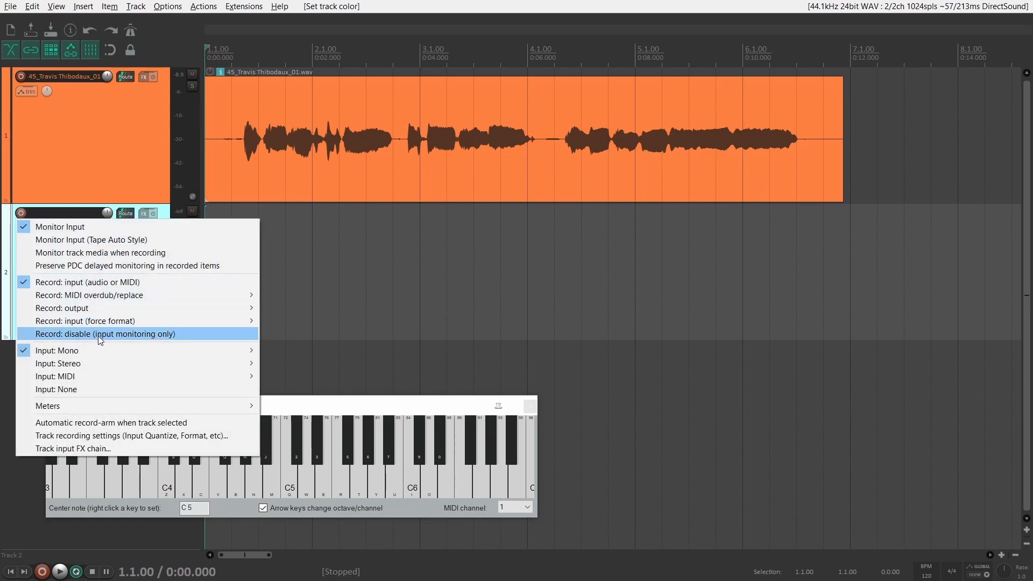
mouse_move(113, 373)
mouse_move(289, 377)
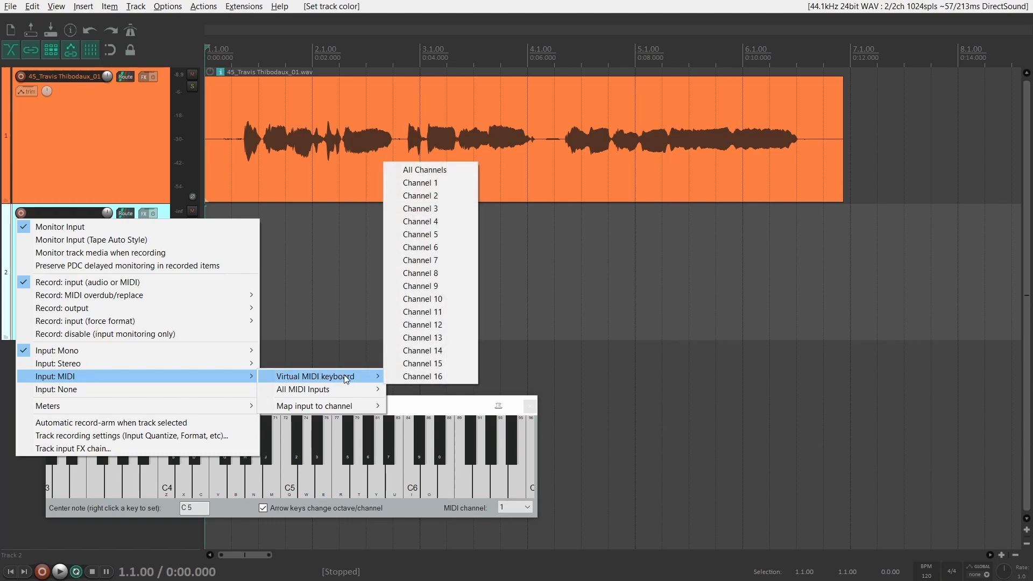
click(442, 169)
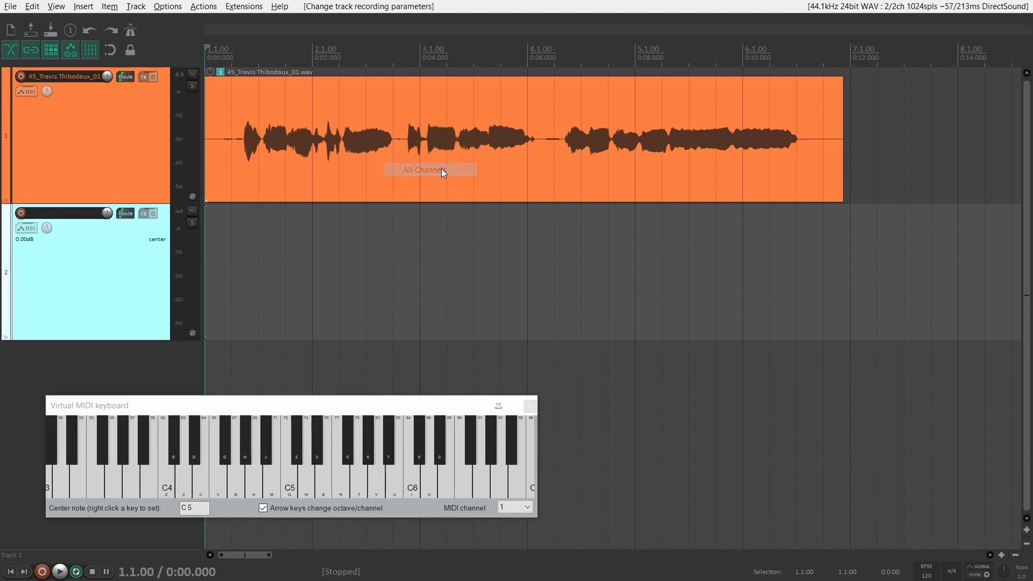
click(21, 213)
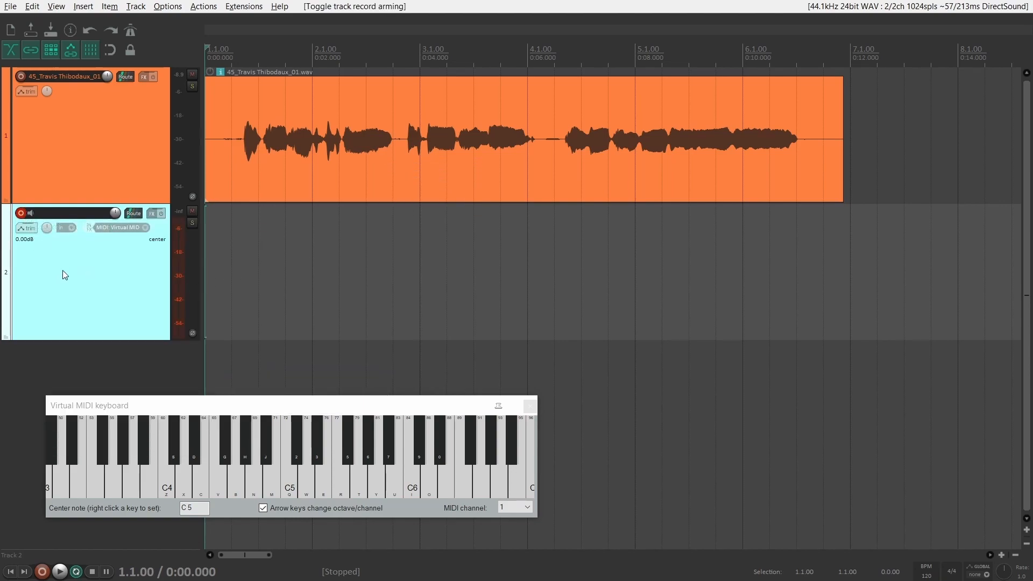
- Play several notes on the virtual keyboard to test the armed cyan track's MIDI input
click(286, 490)
click(322, 484)
click(375, 485)
click(203, 478)
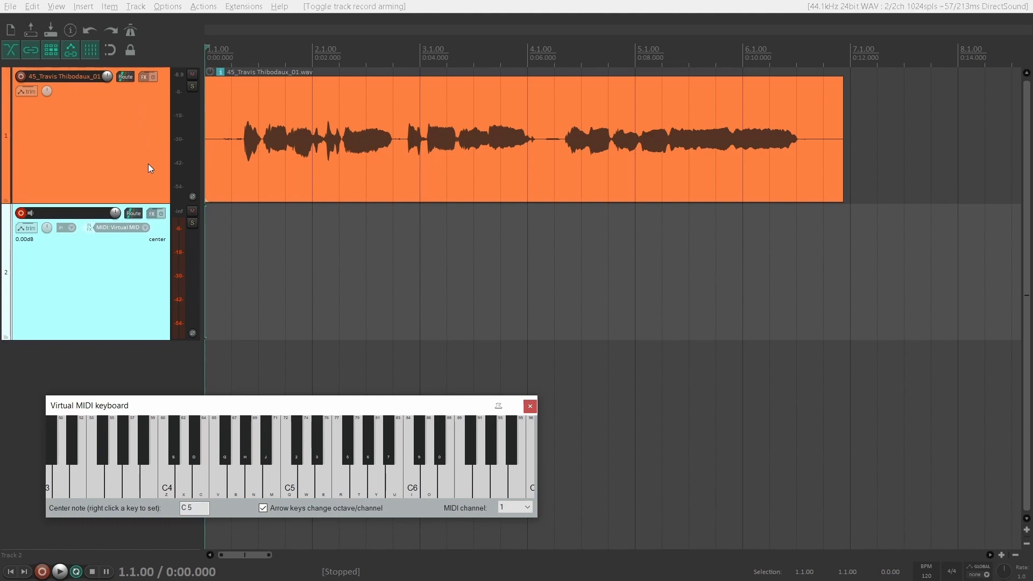
- Create a MIDI-only send from the cyan track to the vocal track, with audio set to None
click(134, 216)
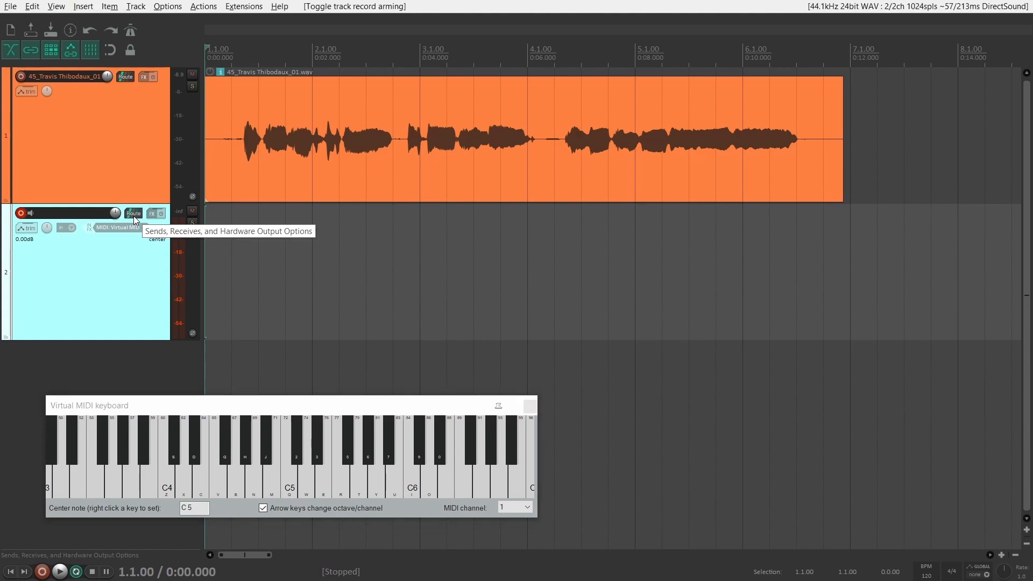
drag(150, 146, 150, 147)
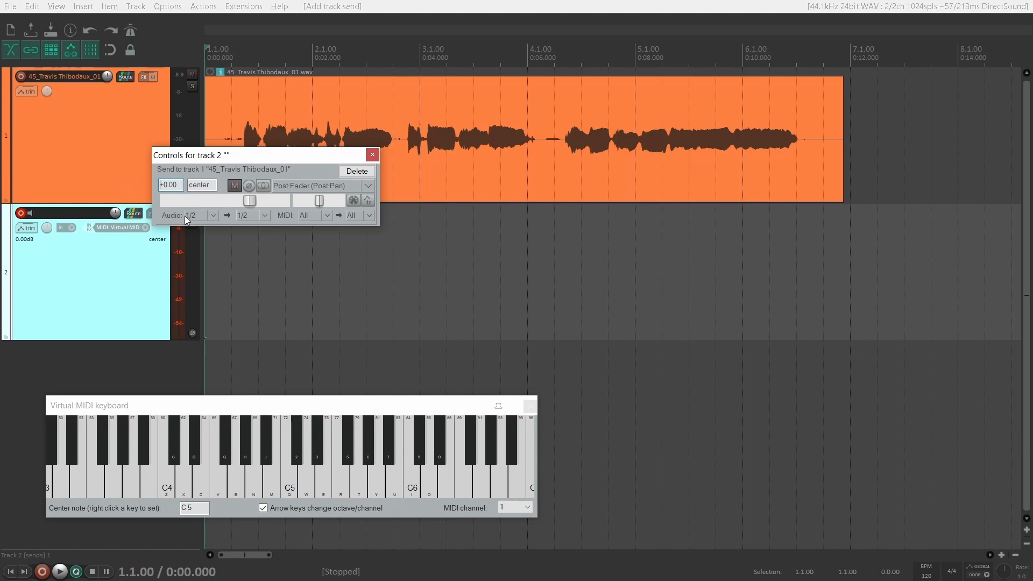
click(213, 214)
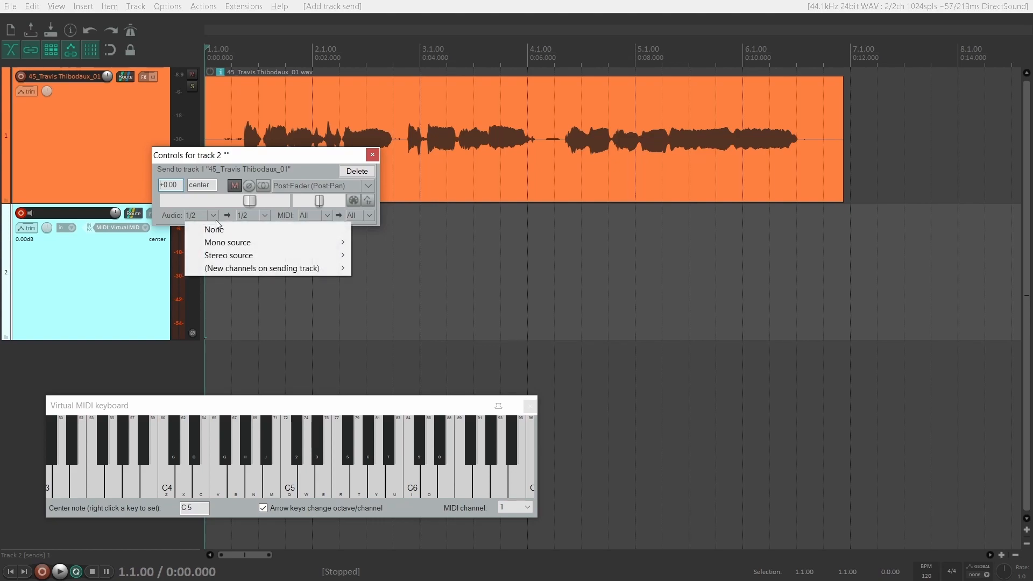
click(216, 229)
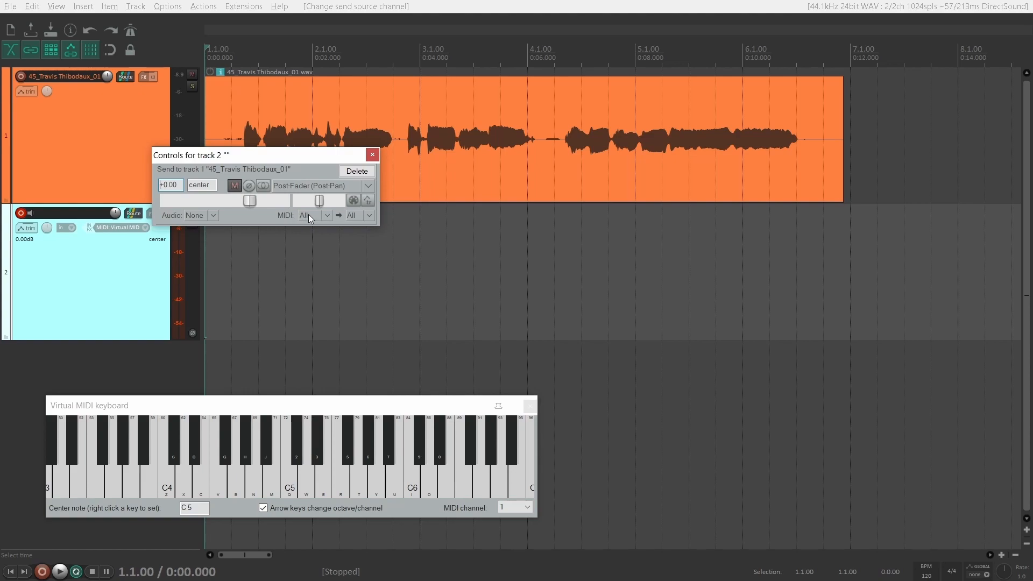
click(372, 155)
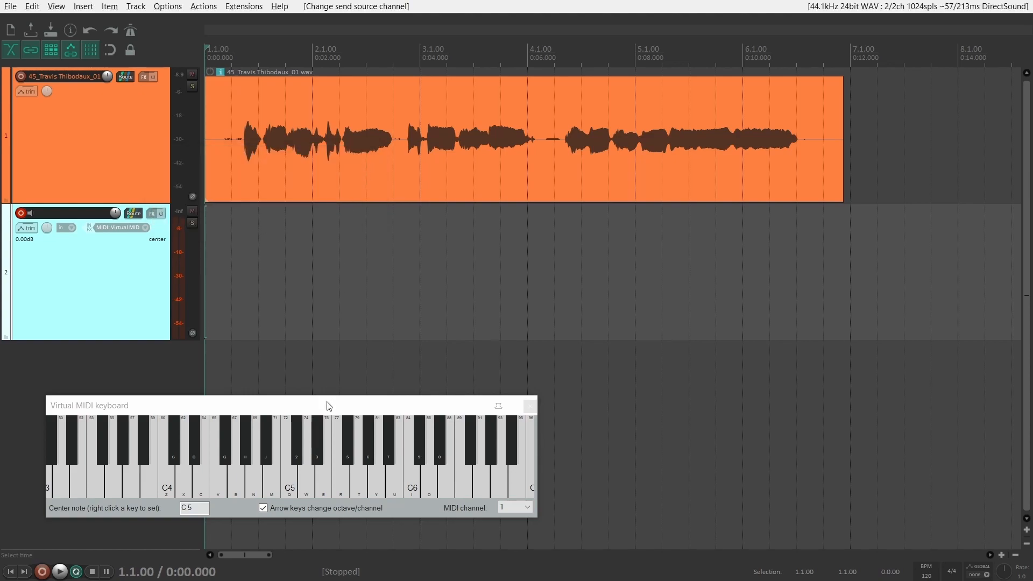
- Play notes on the virtual keyboard and check the meters to see whether MIDI reaches the vocal track
click(304, 482)
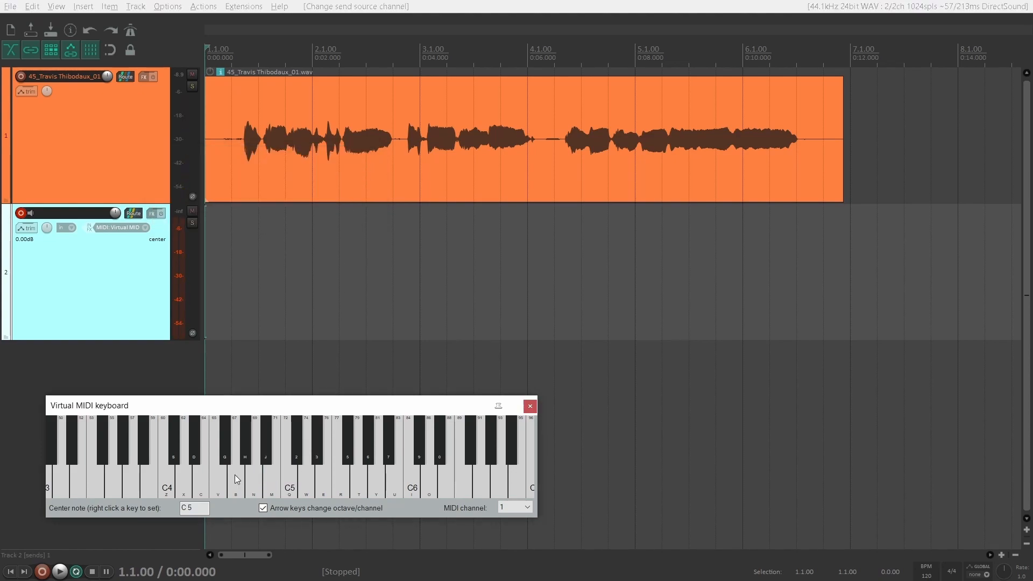
click(308, 487)
click(275, 487)
click(240, 481)
click(211, 477)
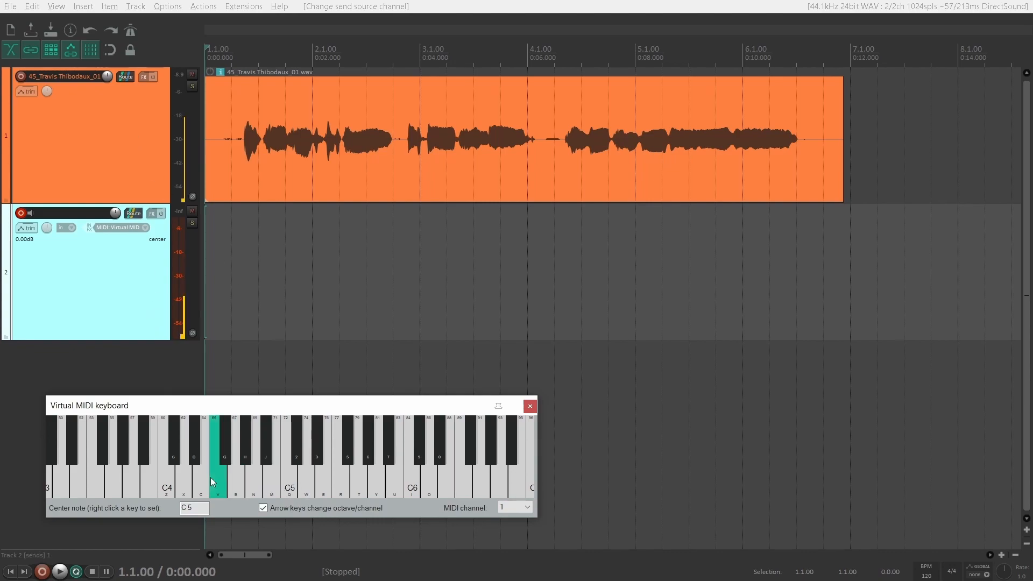
click(289, 479)
click(357, 480)
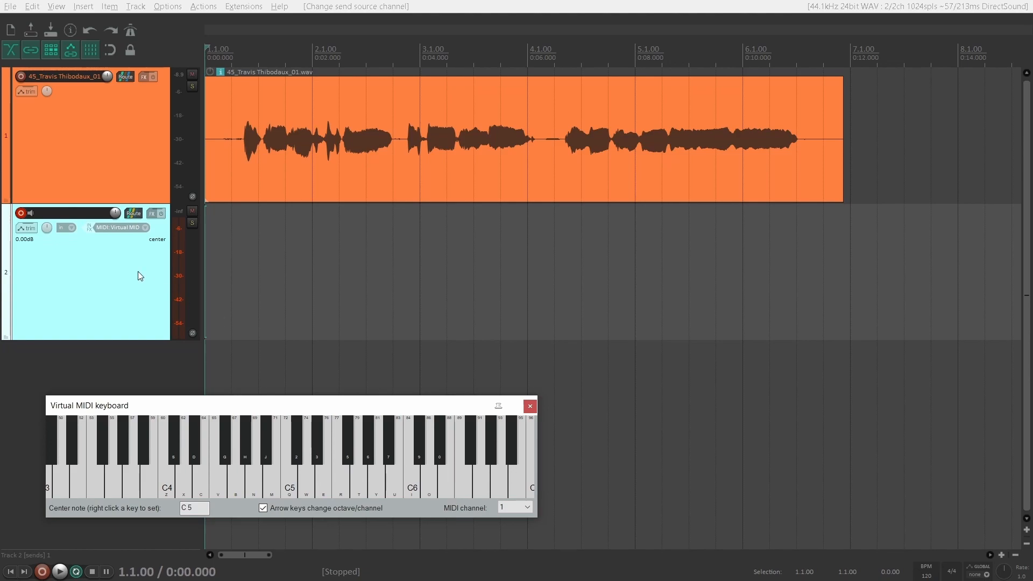
- Insert the ReaVoice plug-in on the vocal track and move its window clear of the waveform
click(109, 141)
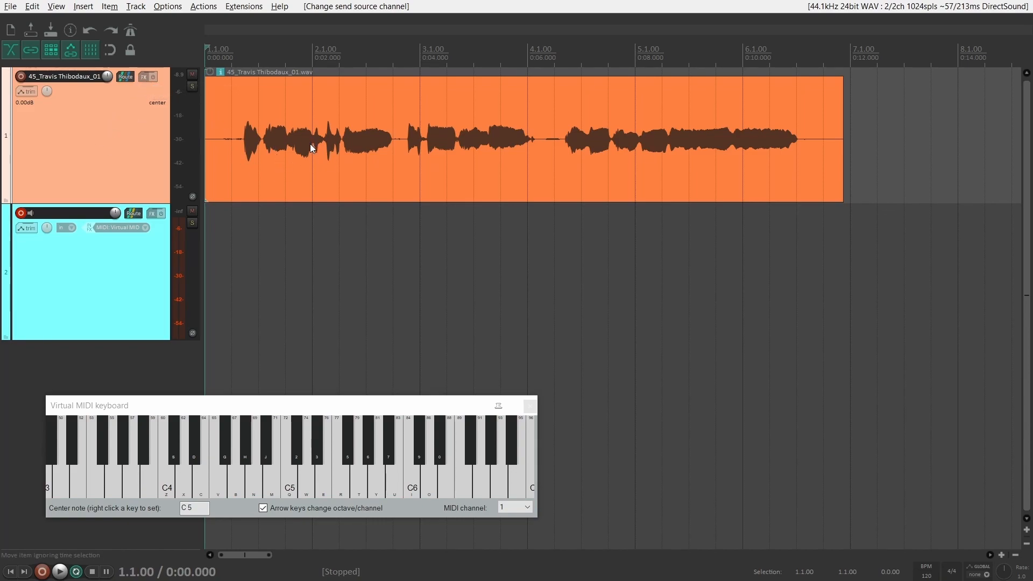
click(144, 77)
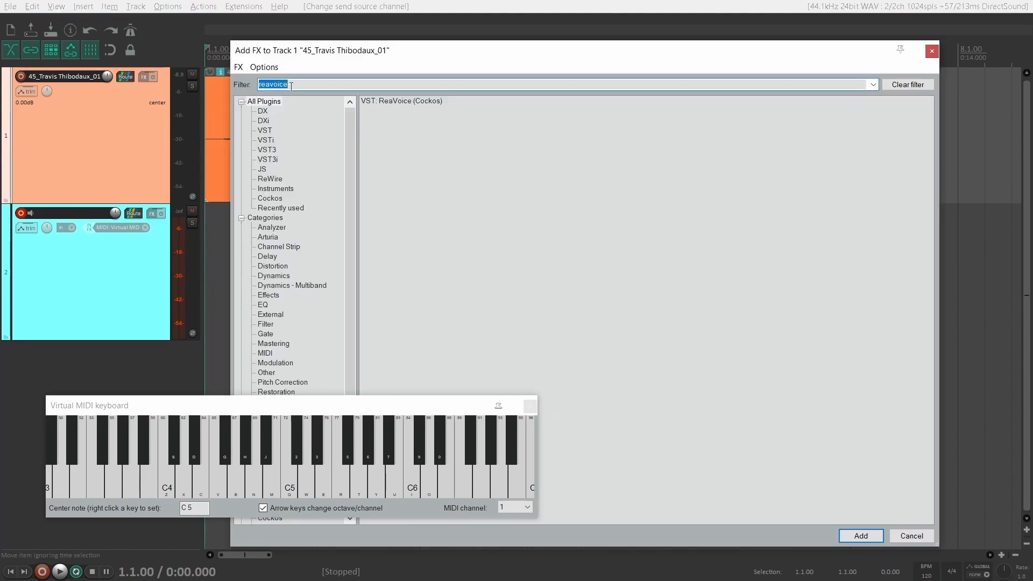
double_click(408, 102)
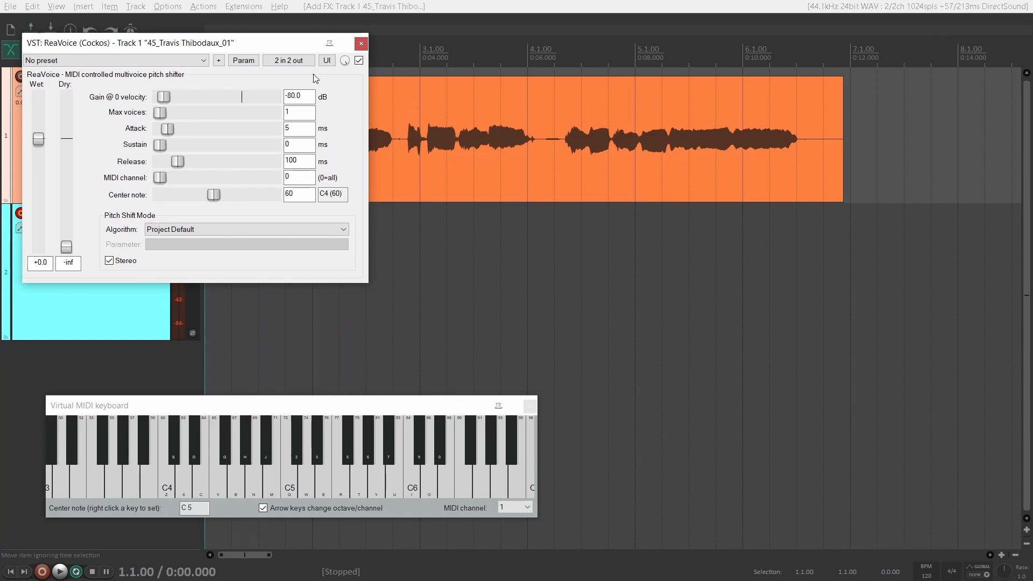
drag(298, 46, 887, 294)
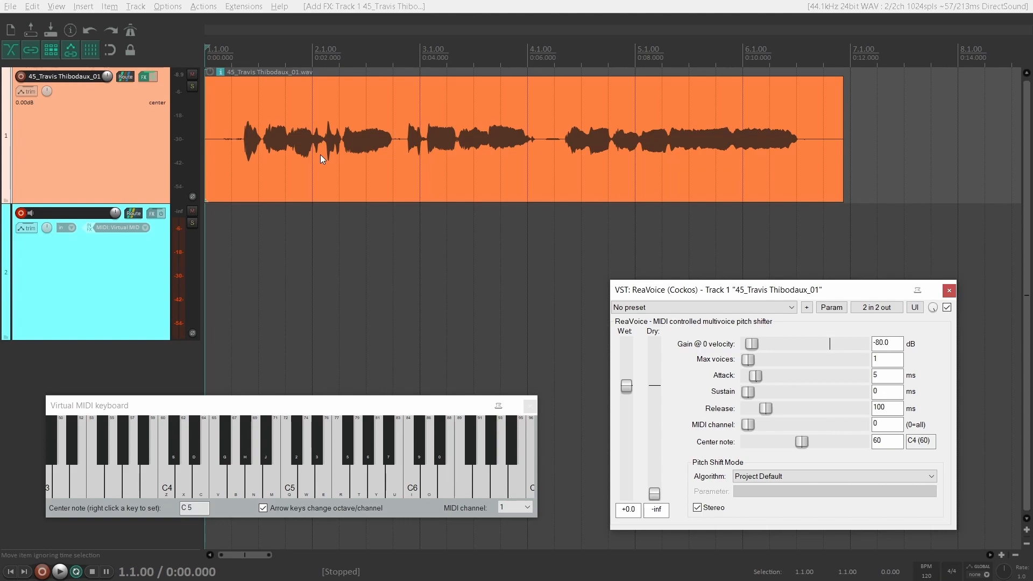
- Play back the vocal through ReaVoice and try several keys around C4 on the virtual keyboard
key(space)
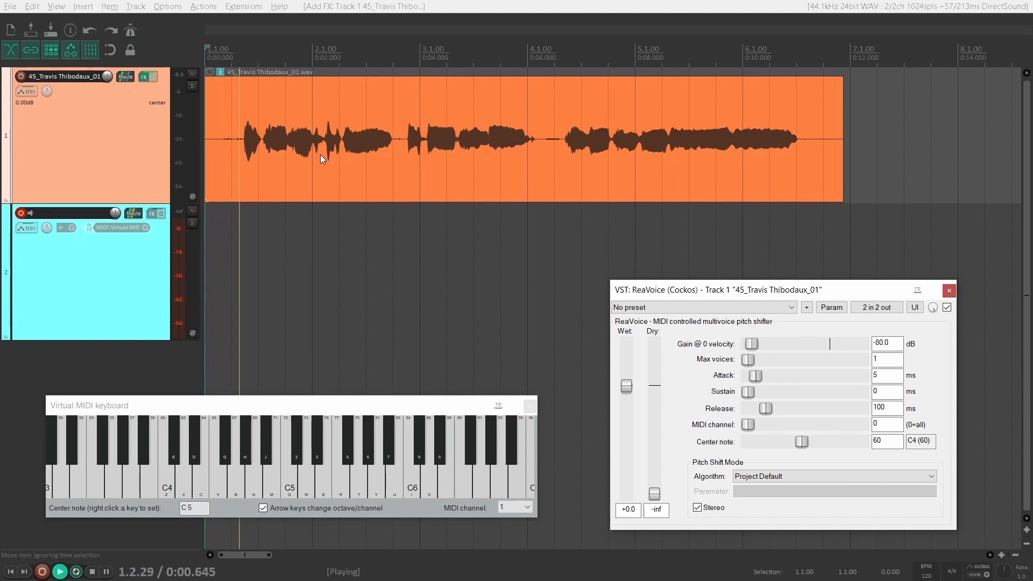
key(space)
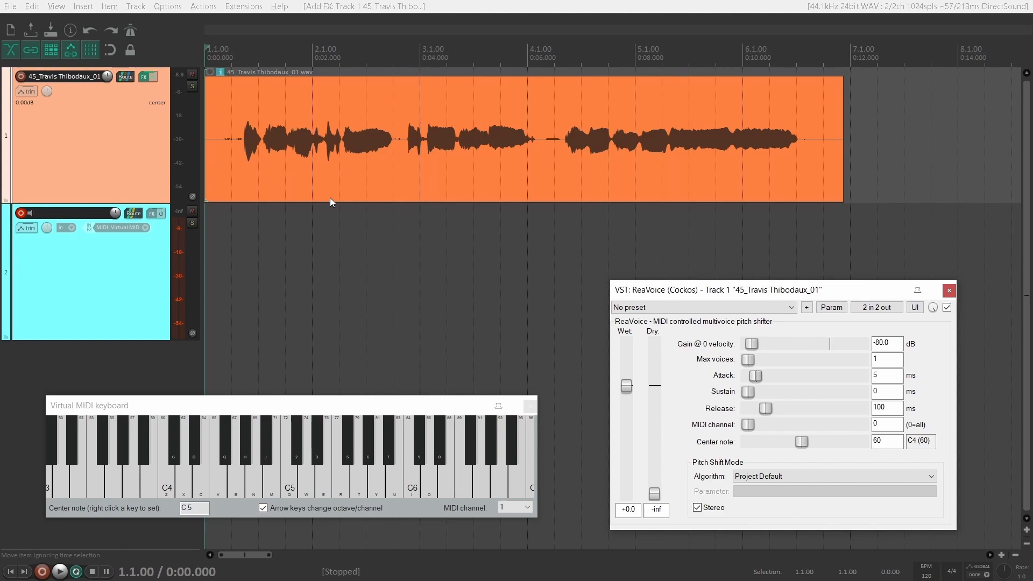
click(186, 483)
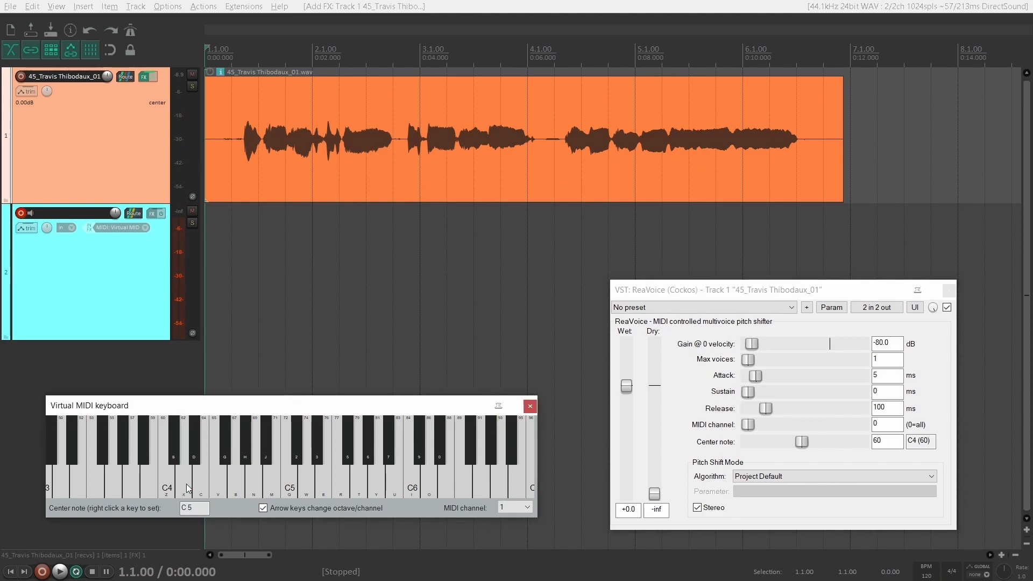
click(199, 482)
click(145, 461)
- Audition the vocal with ReaVoice's dry level at +0.0 and return the dry level to -inf
double_click(654, 494)
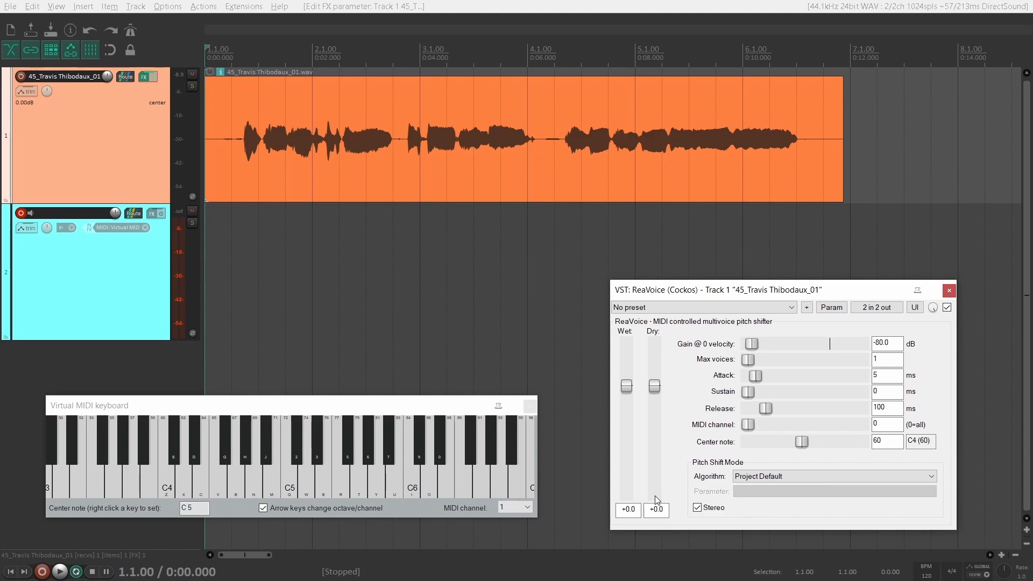
key(space)
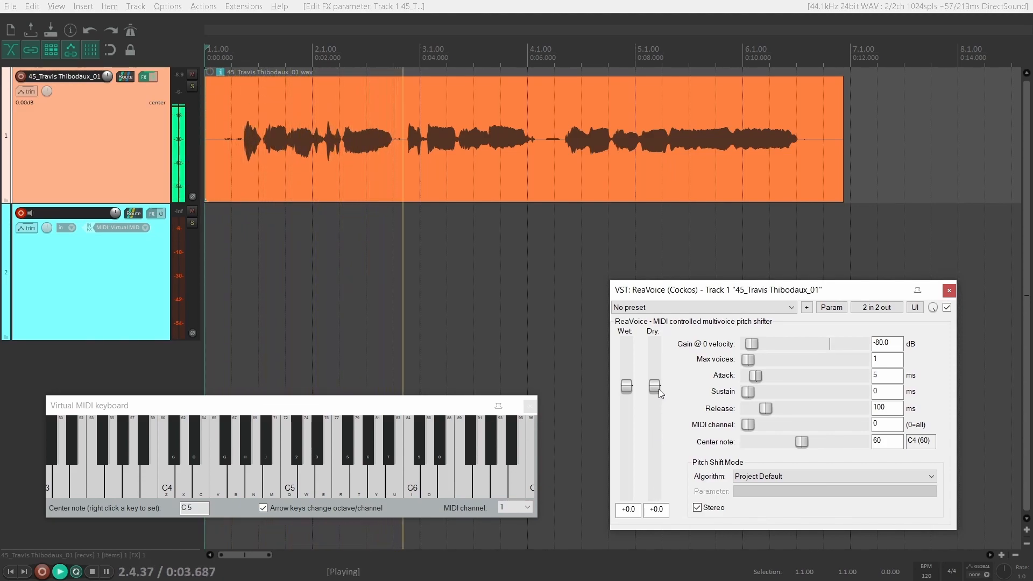
key(space)
drag(654, 390, 657, 470)
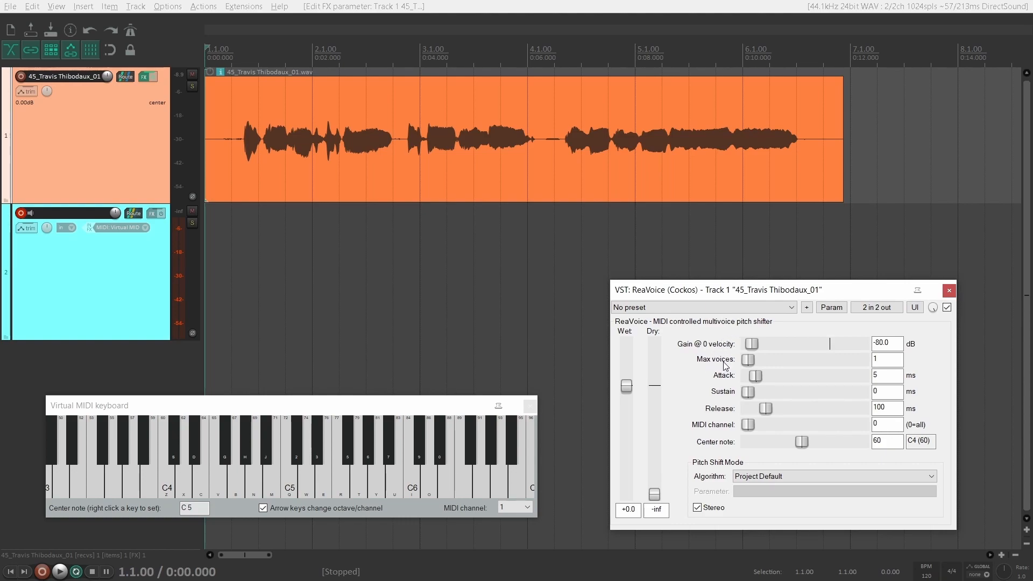
- Try ReaVoice's maximum voices at 3 and return the setting to 1
drag(748, 360, 772, 372)
drag(831, 384, 773, 384)
click(879, 362)
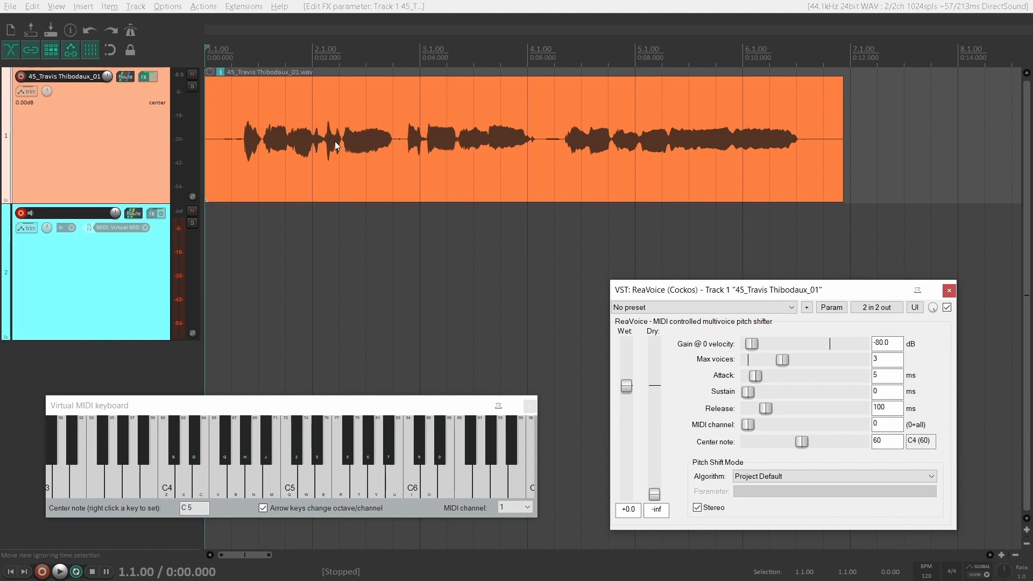
drag(782, 360, 721, 375)
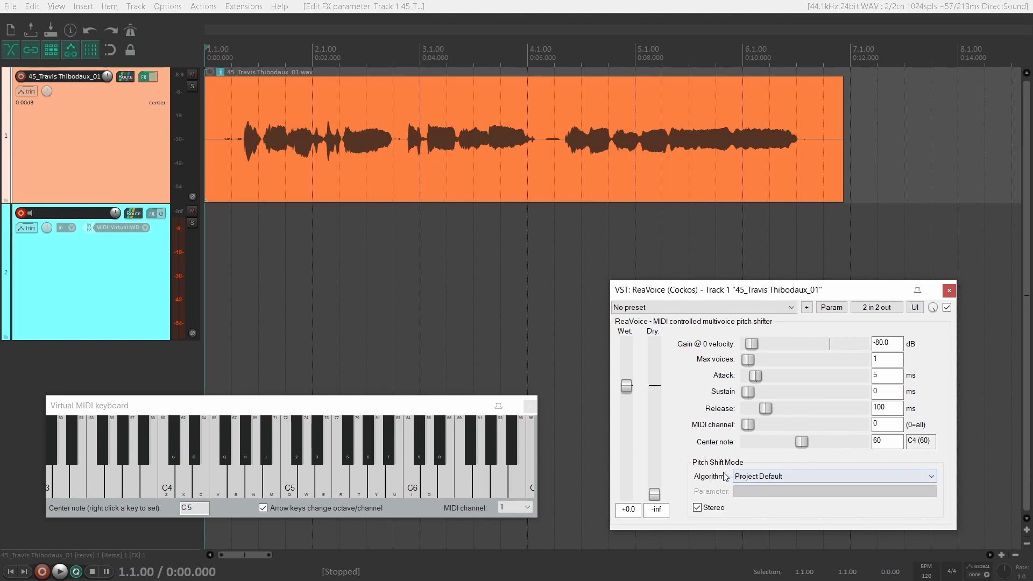
- Review ReaVoice's pitch shift algorithms, keep Project Default, and reposition the virtual keyboard window slightly higher
click(759, 478)
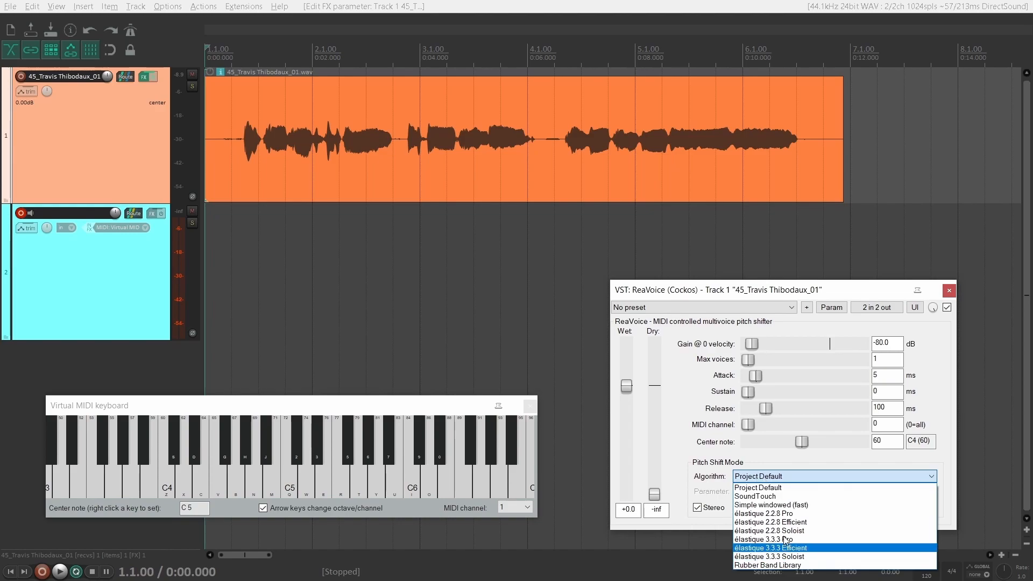
click(772, 491)
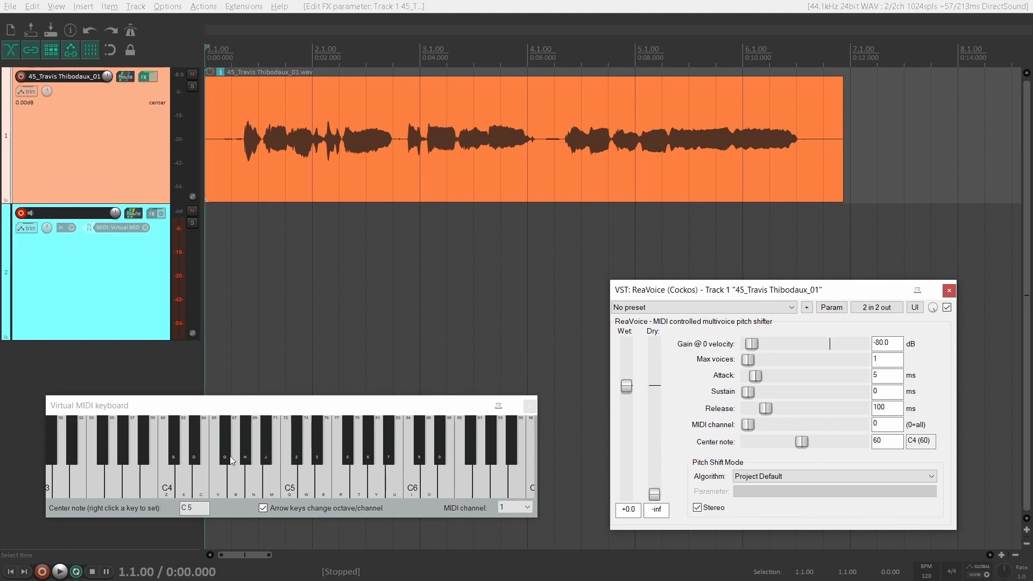
drag(268, 410, 277, 397)
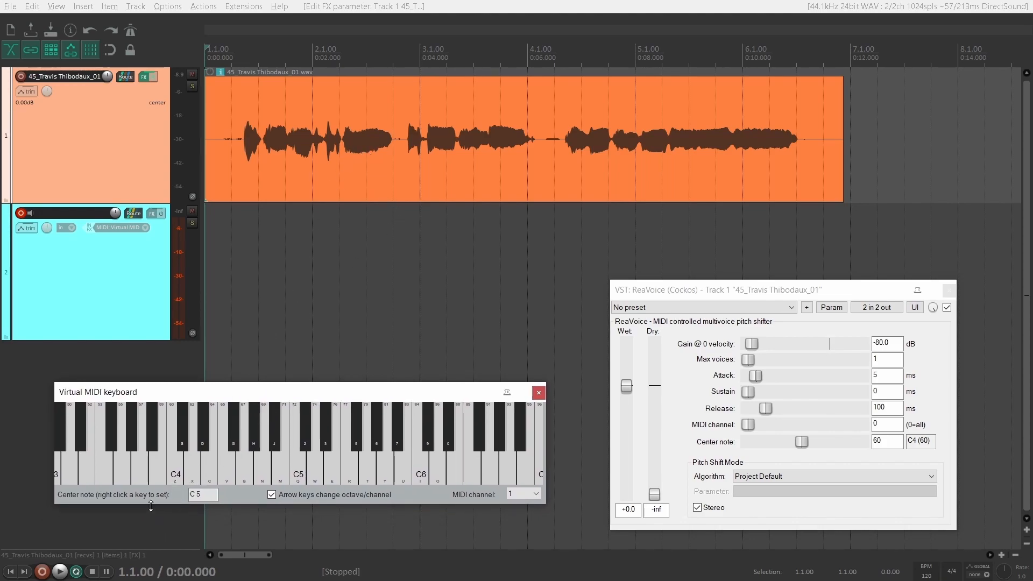
- Play back the vocal and sound C4 on the virtual keyboard with the pointer to trigger ReaVoice, then stop playback
key(space)
click(177, 473)
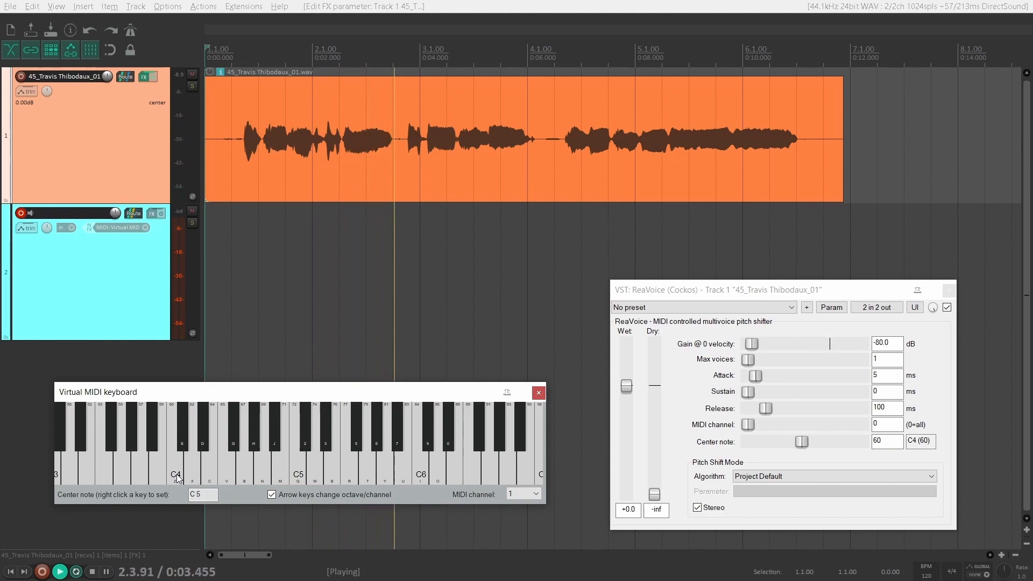
click(176, 474)
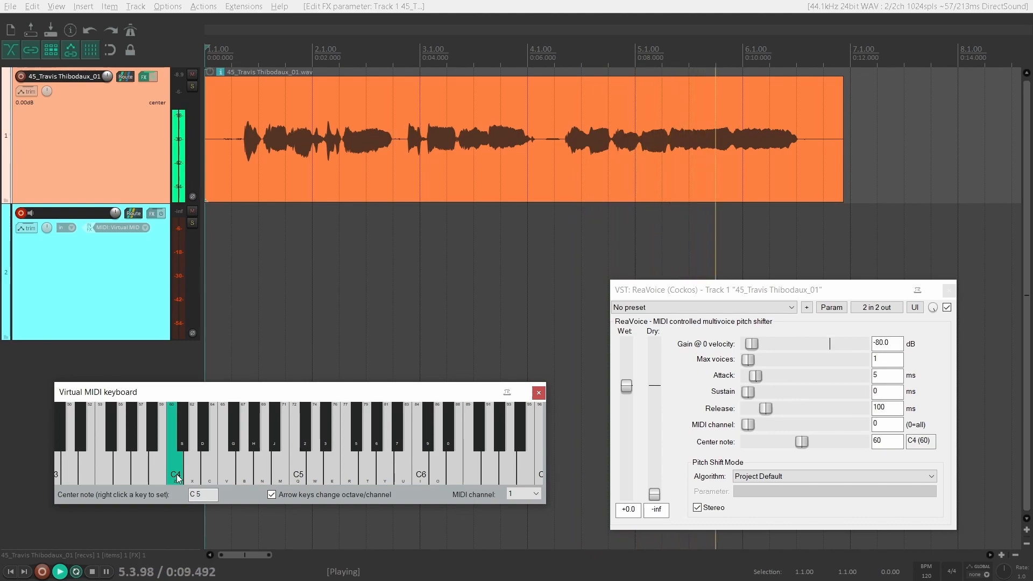
key(space)
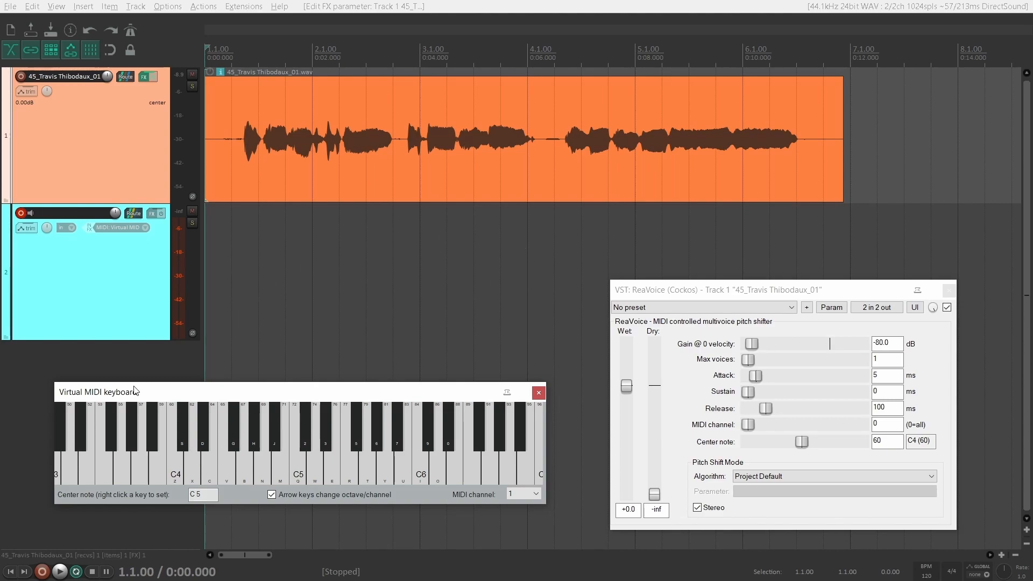
- Play back the vocal again and trigger C4 repeatedly through the virtual keyboard's computer-key mapping, leaving gaps between notes
key(space)
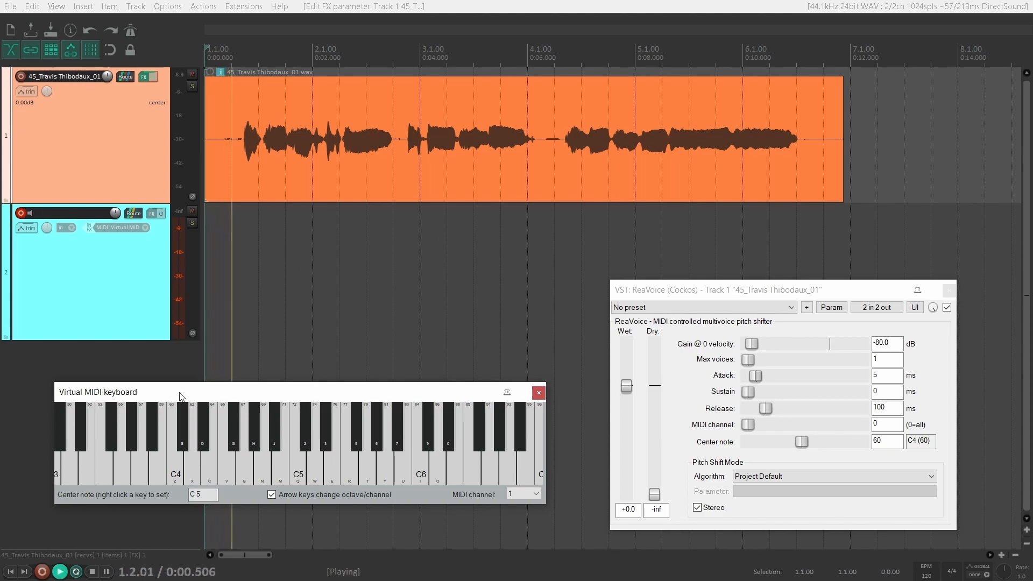
key(z)
key(z)
key(z)
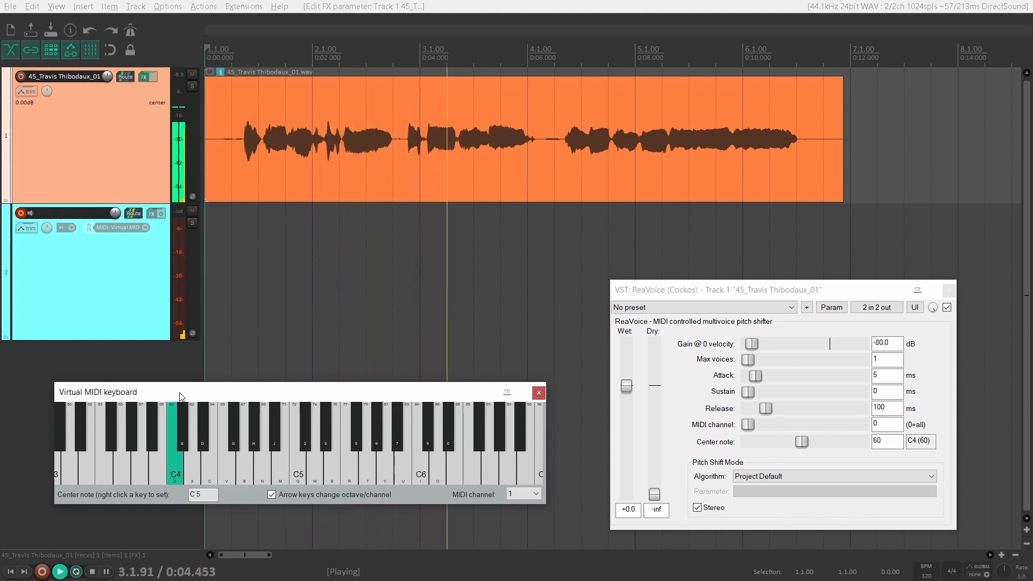
key(z)
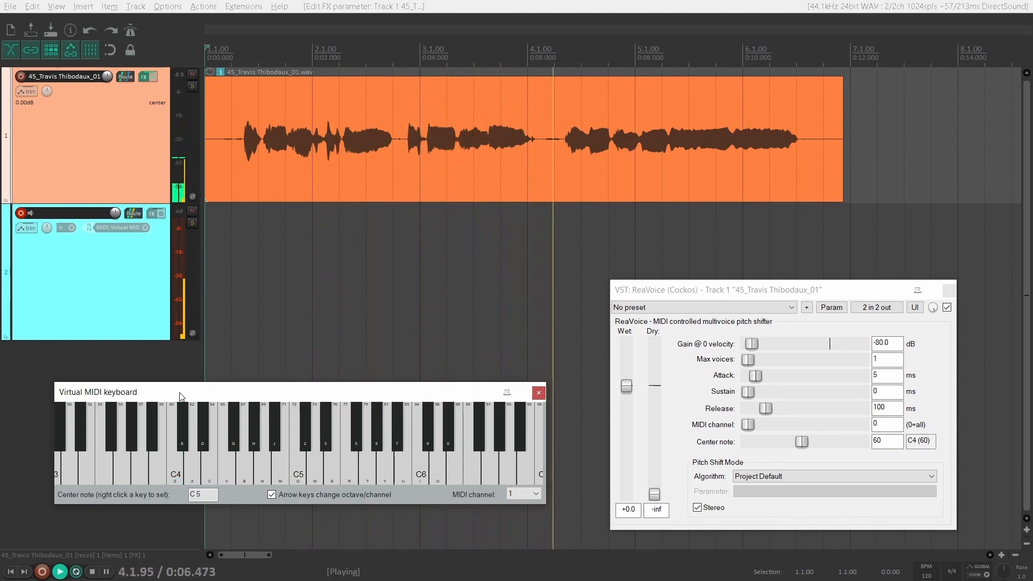
key(z)
key(z)
key(z)
key(z)
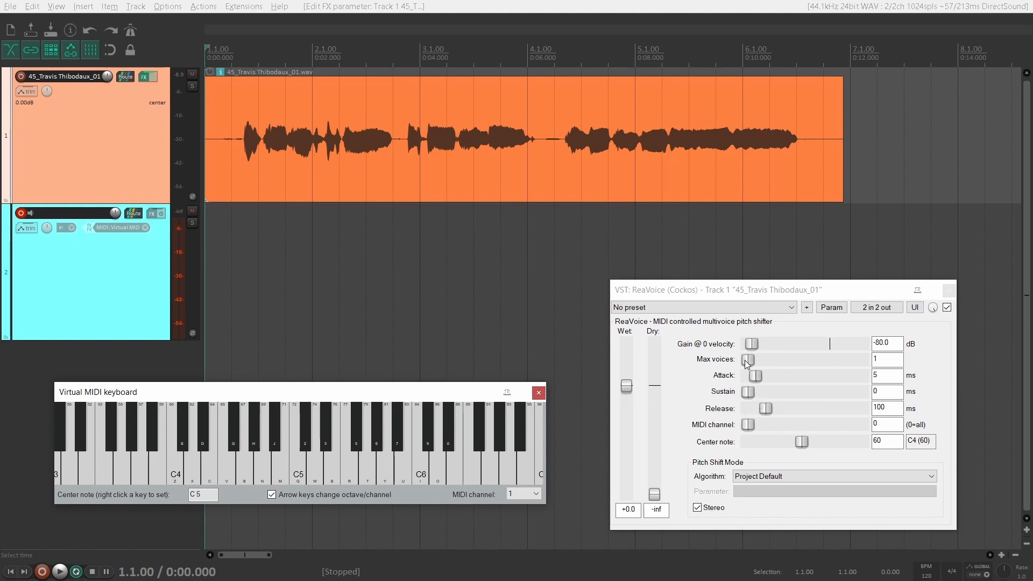
- Set ReaVoice's maximum voices to 2 and audition two-note harmonies of C4 with D4, E4, D#4 and G4 over the vocal
drag(754, 360, 759, 366)
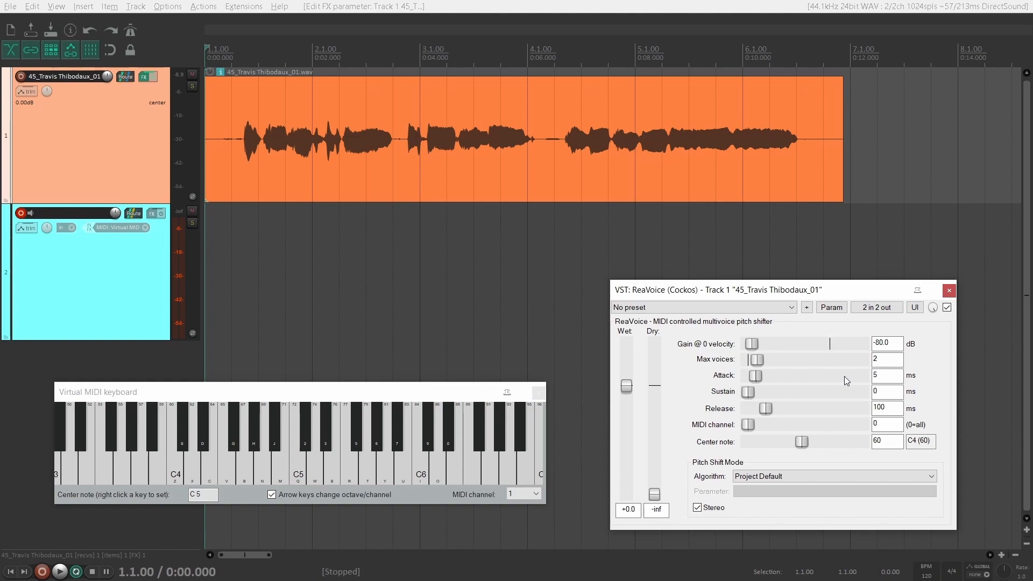
click(239, 396)
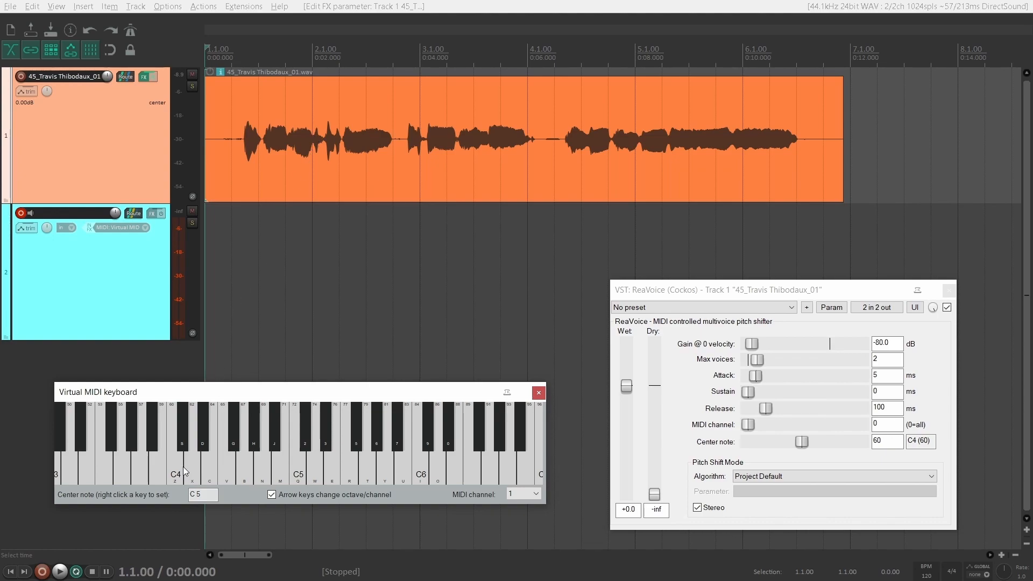
key(space)
key(z)
key(x)
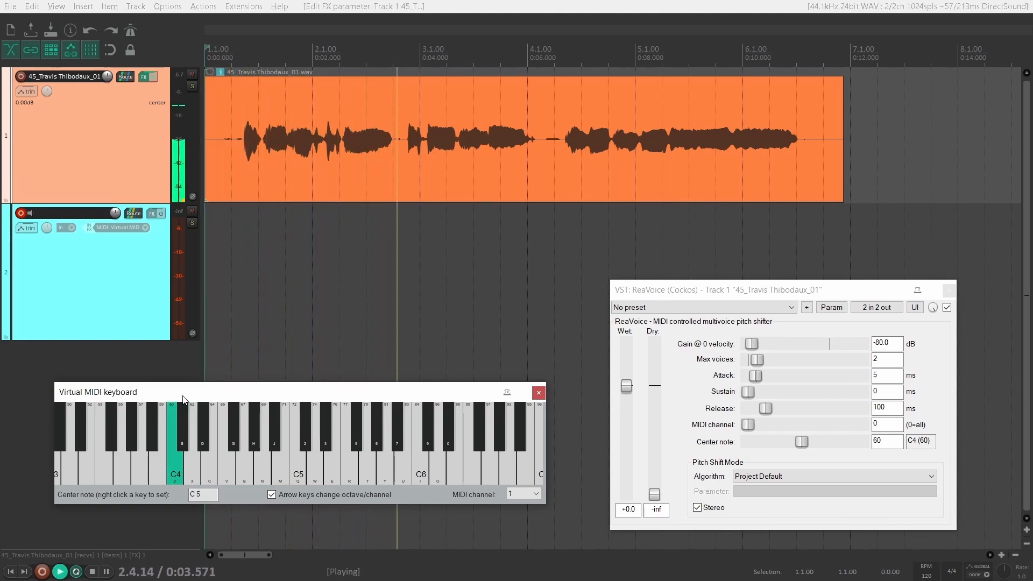
key(c)
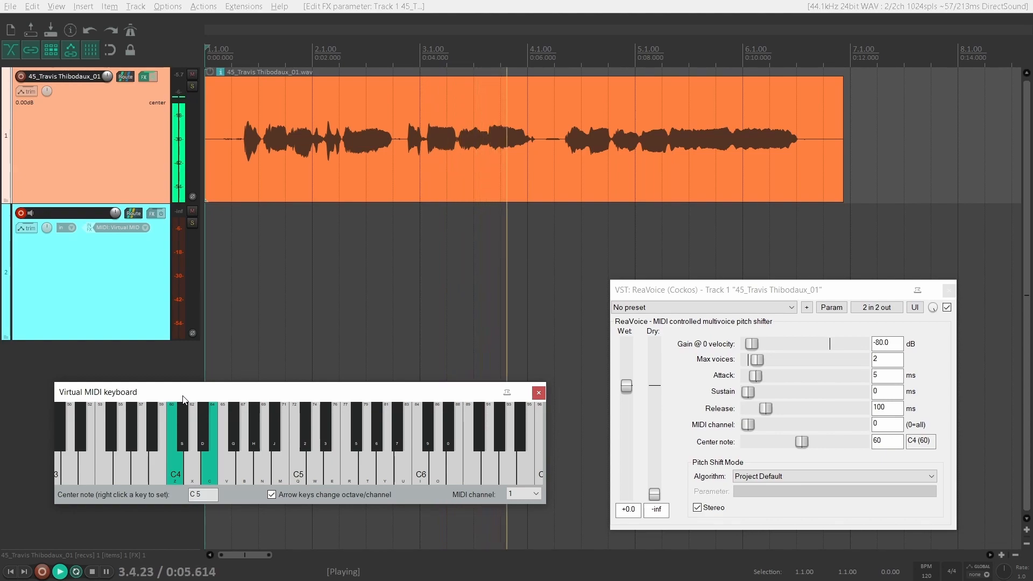
key(d)
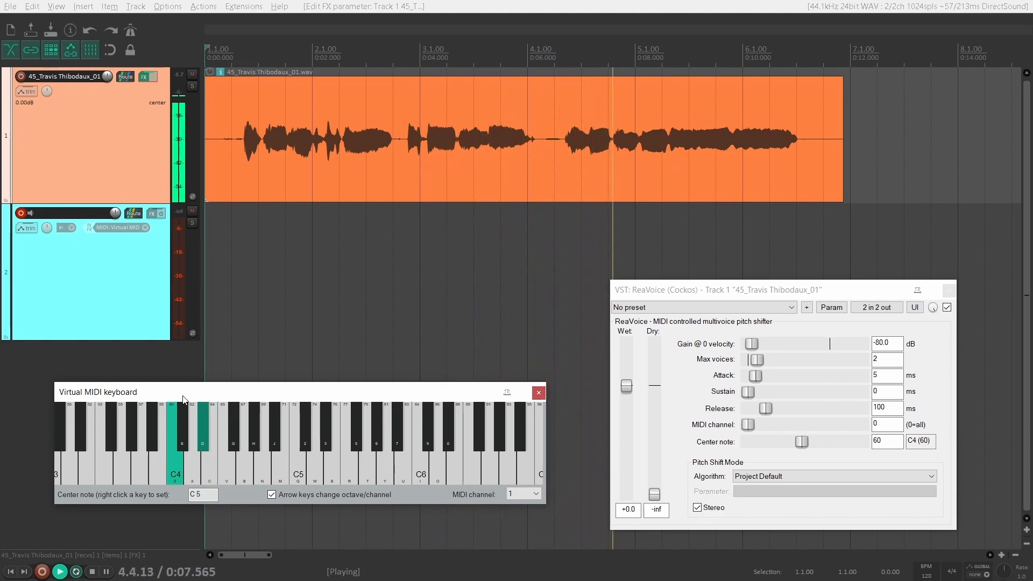
key(b)
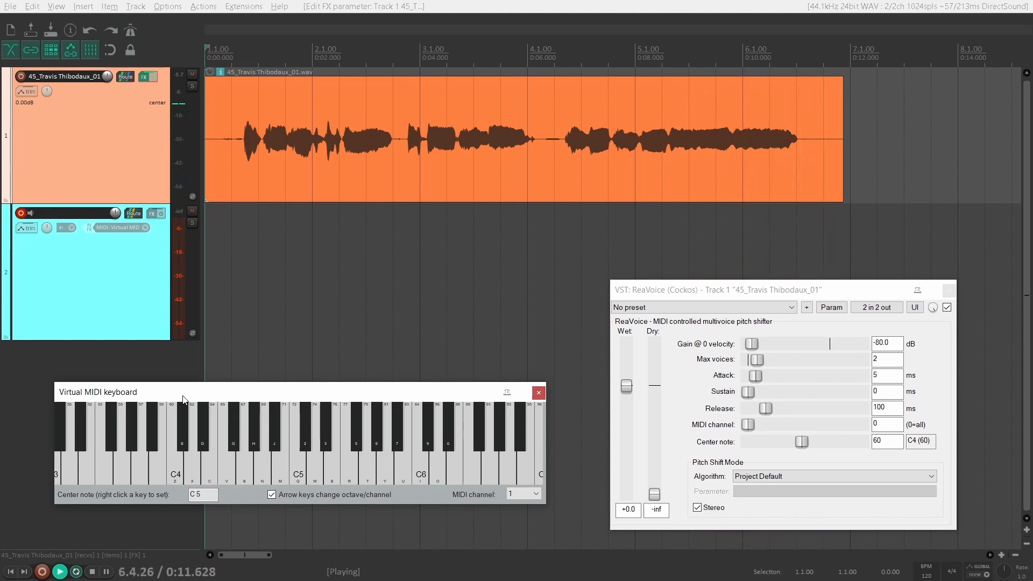
key(space)
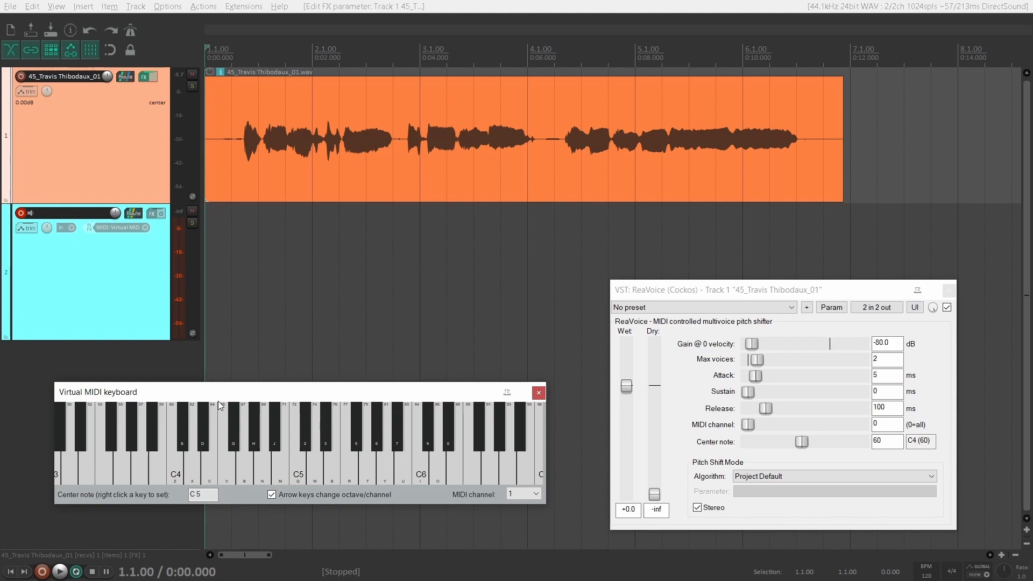
- Set ReaVoice's dry level to +0.0 and audition harmony notes such as E4, D#4 and G4 over the vocal
double_click(651, 494)
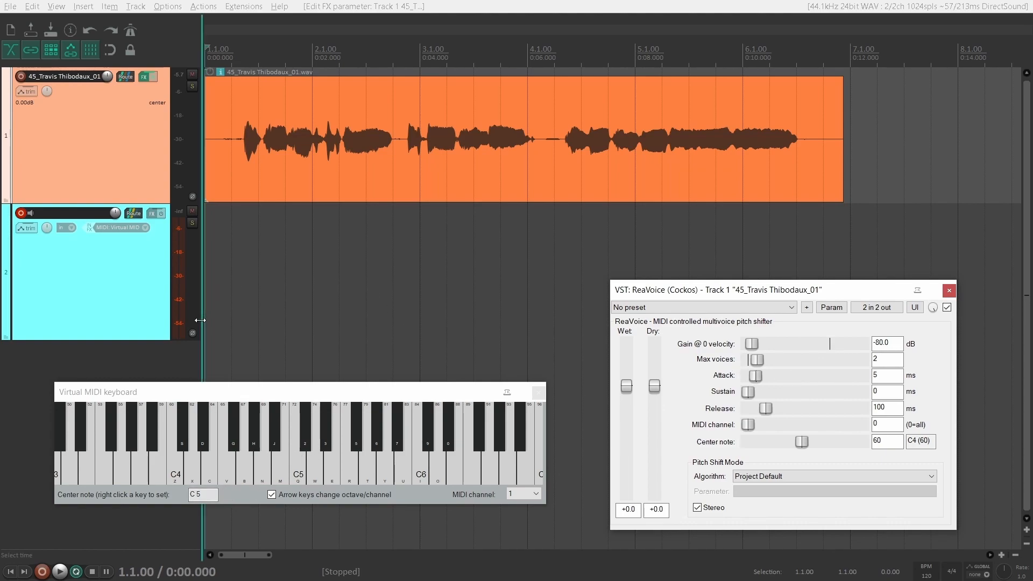
key(space)
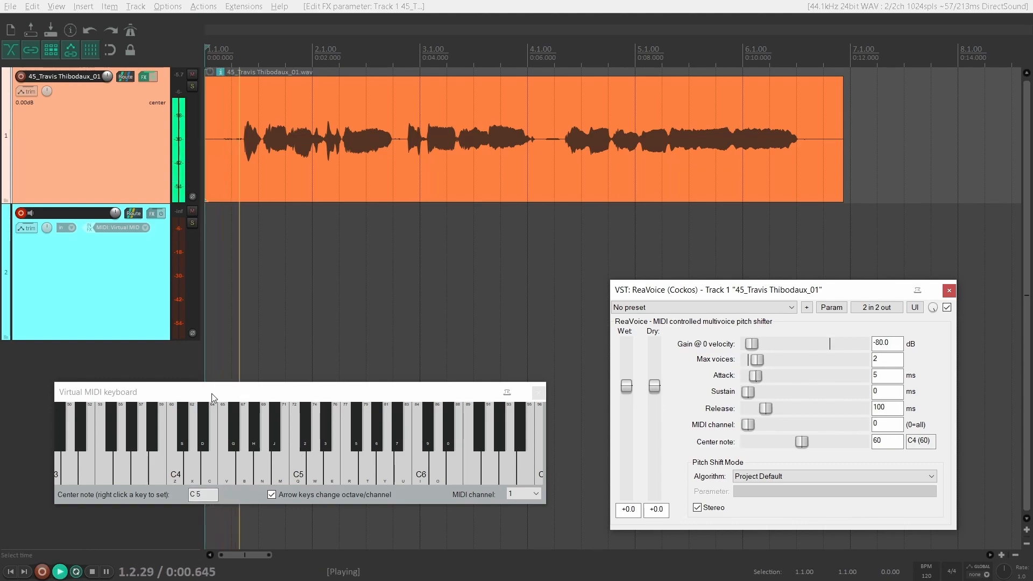
click(211, 393)
key(c)
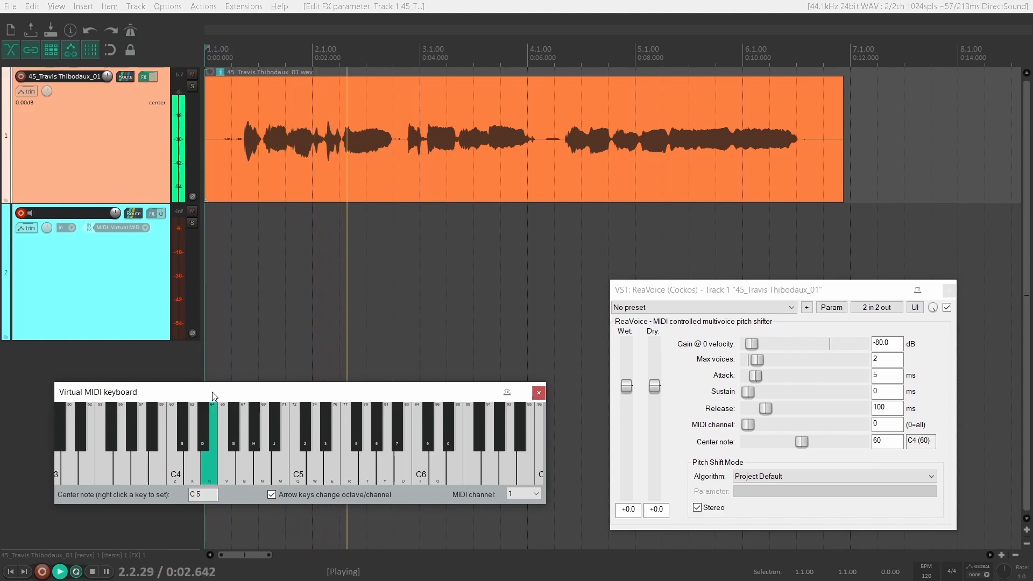
key(b)
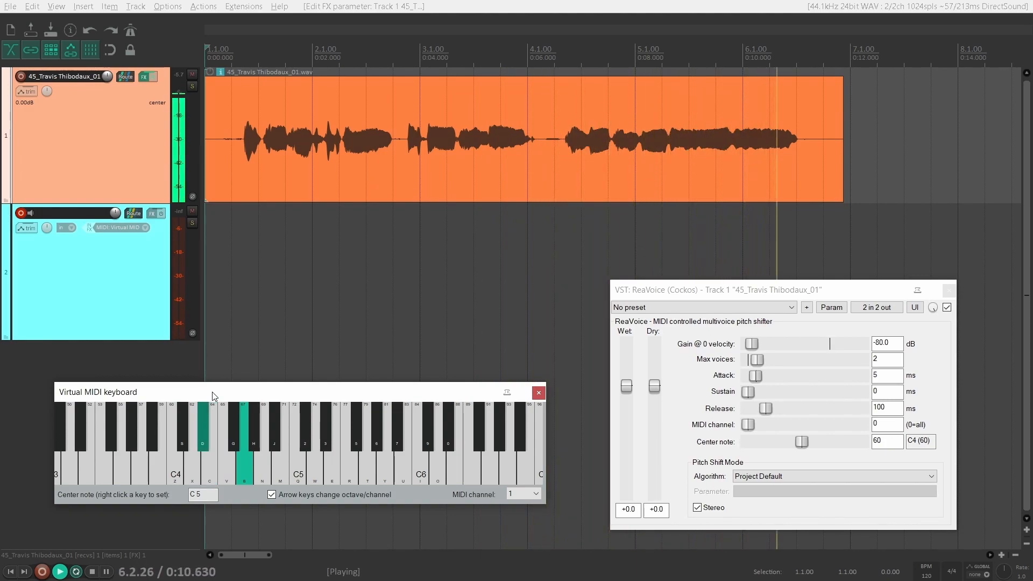
key(space)
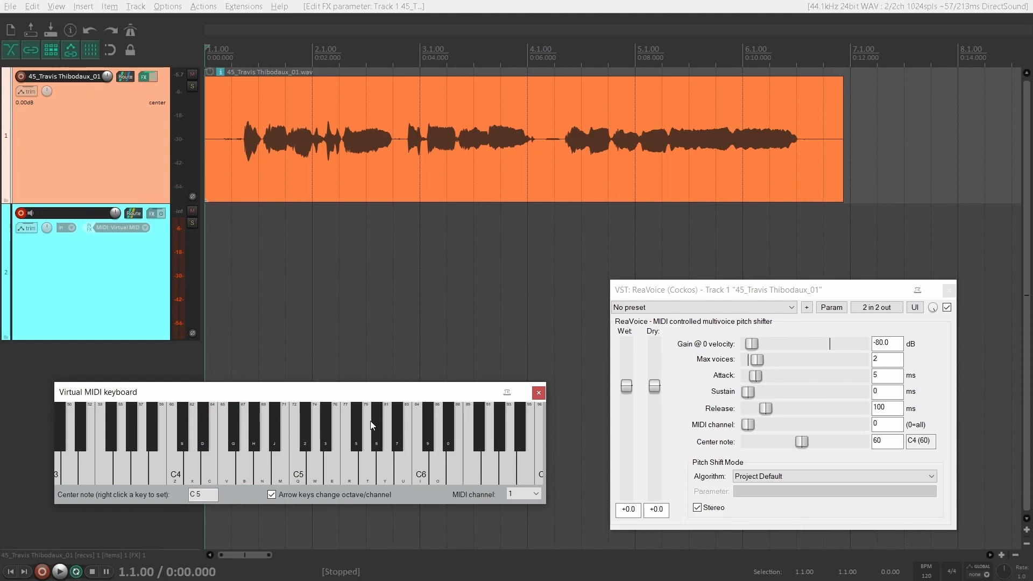
- Return the dry level to -inf, set maximum voices to 3, and audition chords built from C4, D#4, E4, G4 and B4
drag(662, 395, 660, 400)
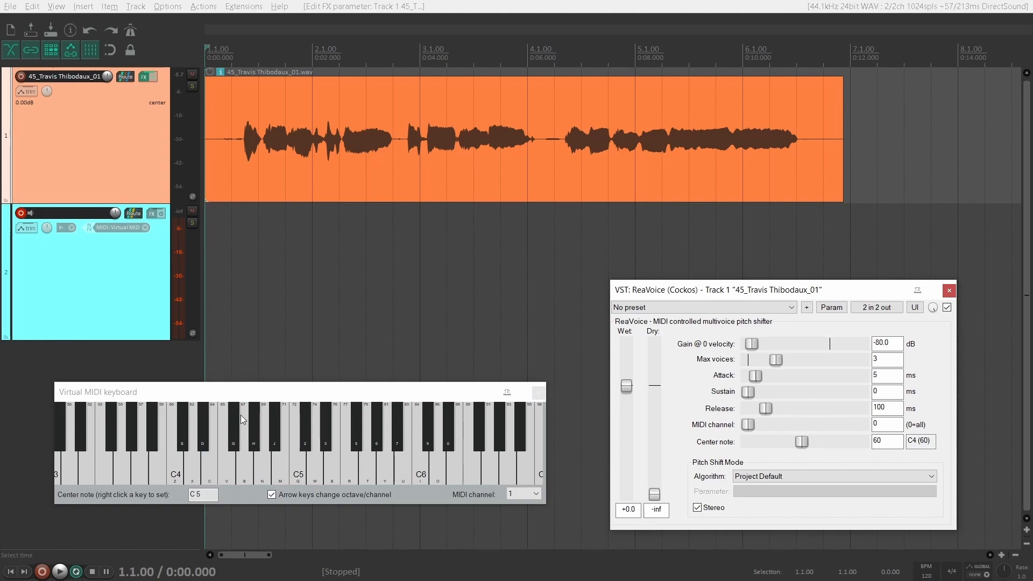
click(230, 390)
key(space)
key(z)
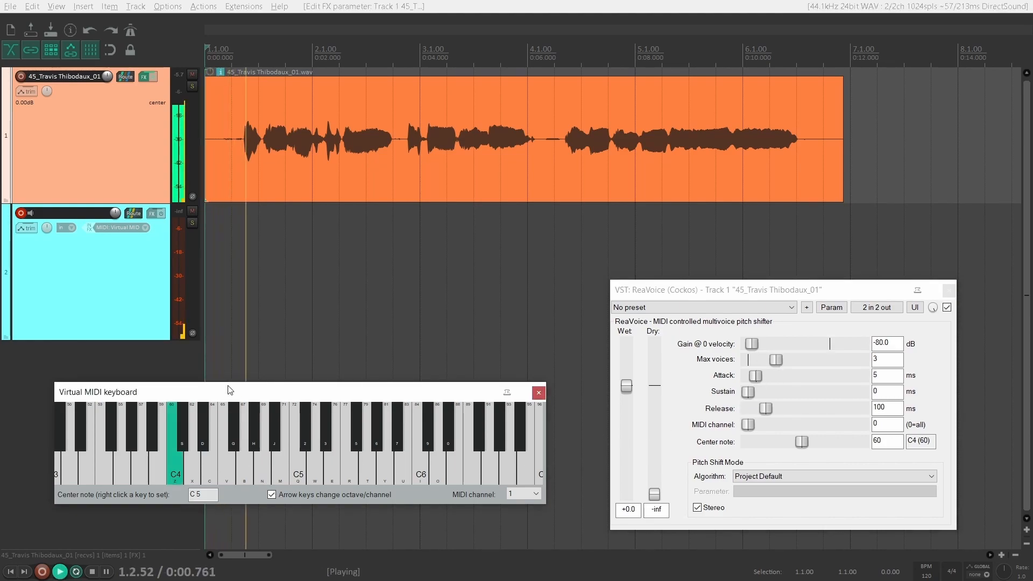
key(c)
key(b)
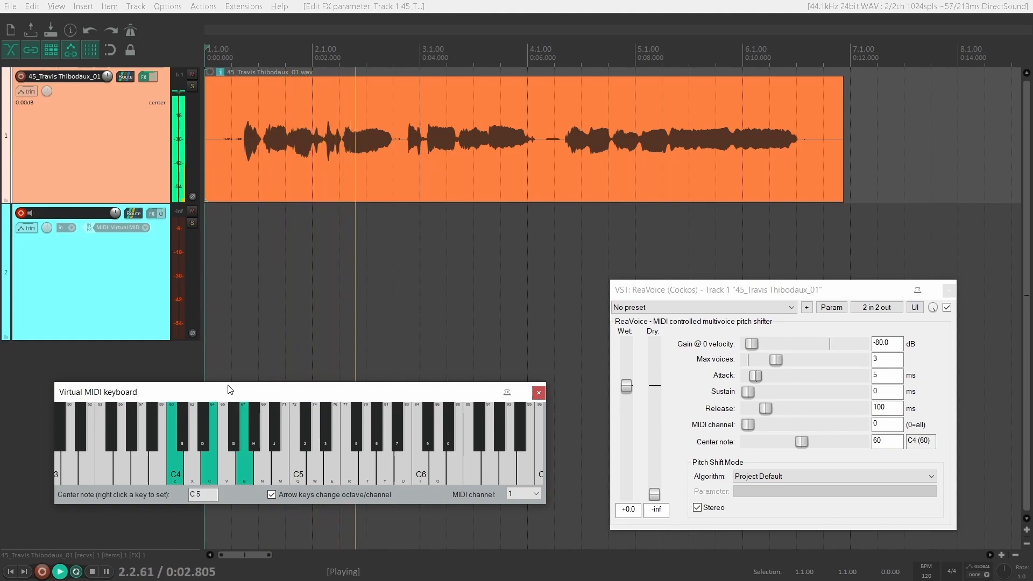
key(d)
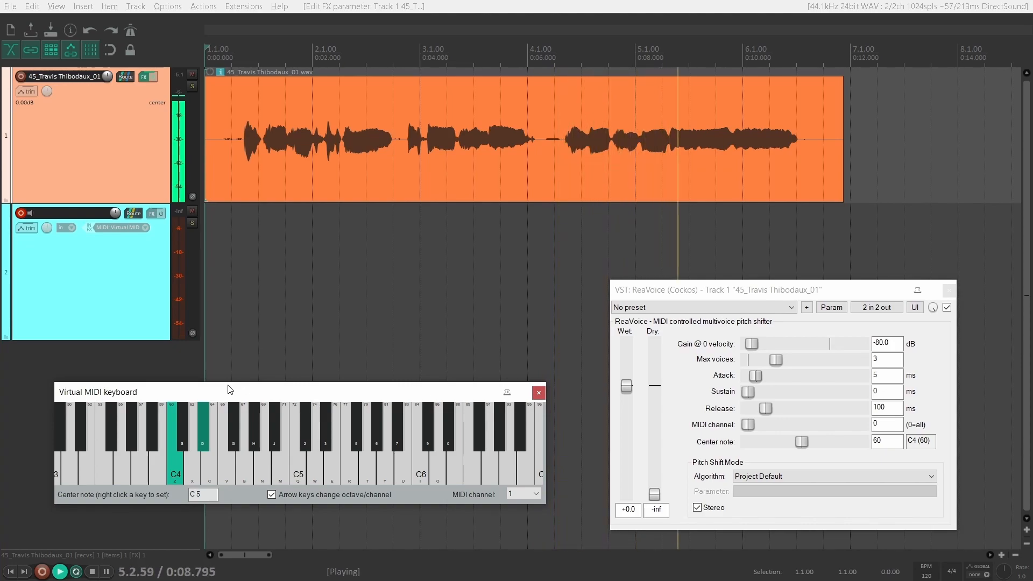
key(m)
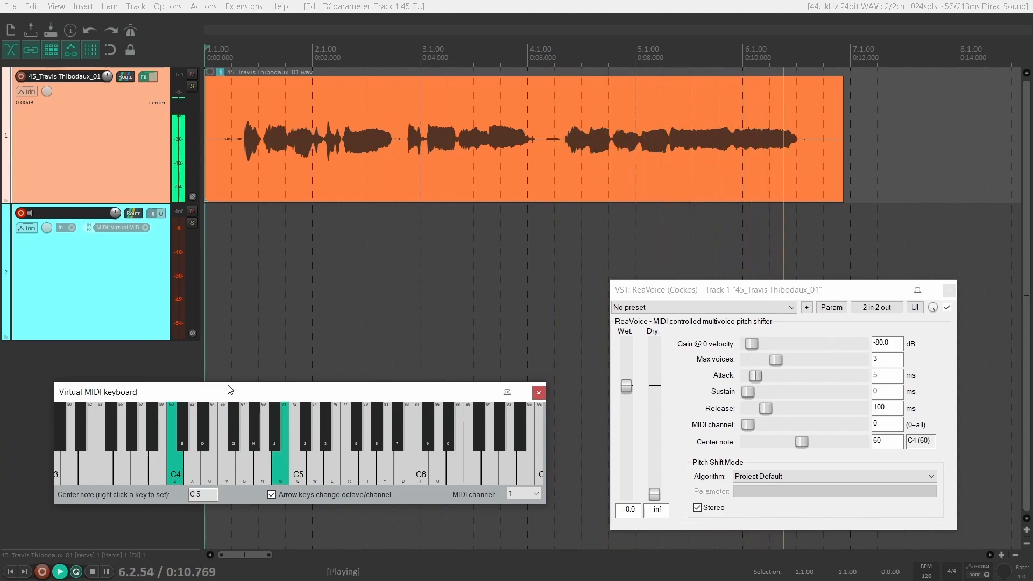
key(space)
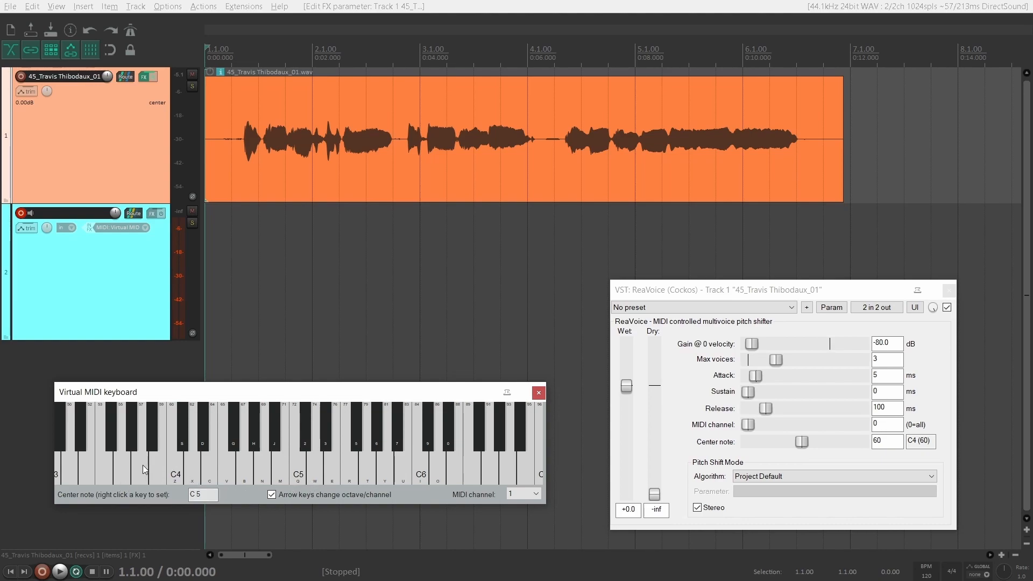
- Play back the vocal while sweeping through the virtual keyboard's notes from B3 up to C6, and stop playback
key(space)
click(162, 464)
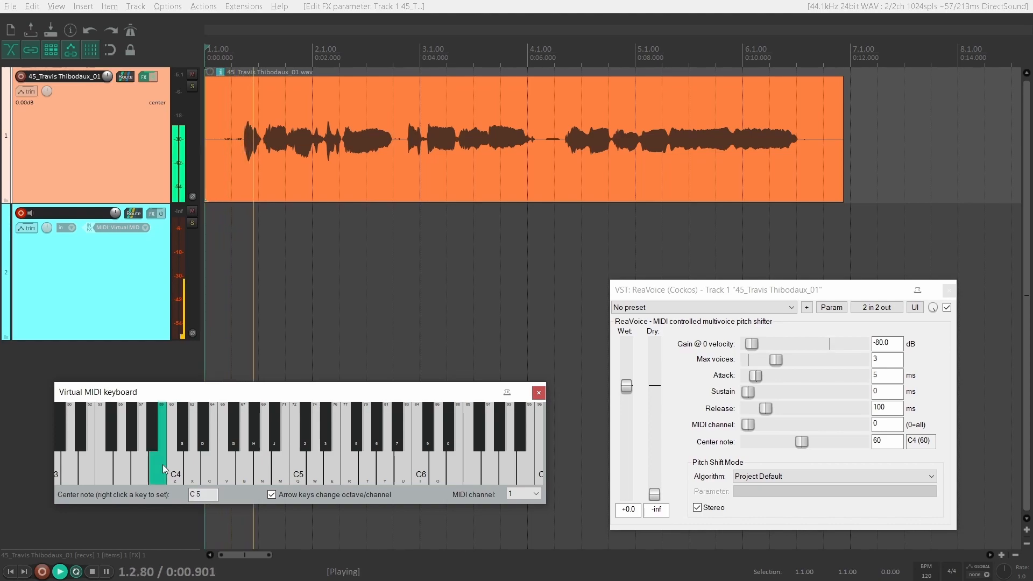
drag(163, 464, 423, 473)
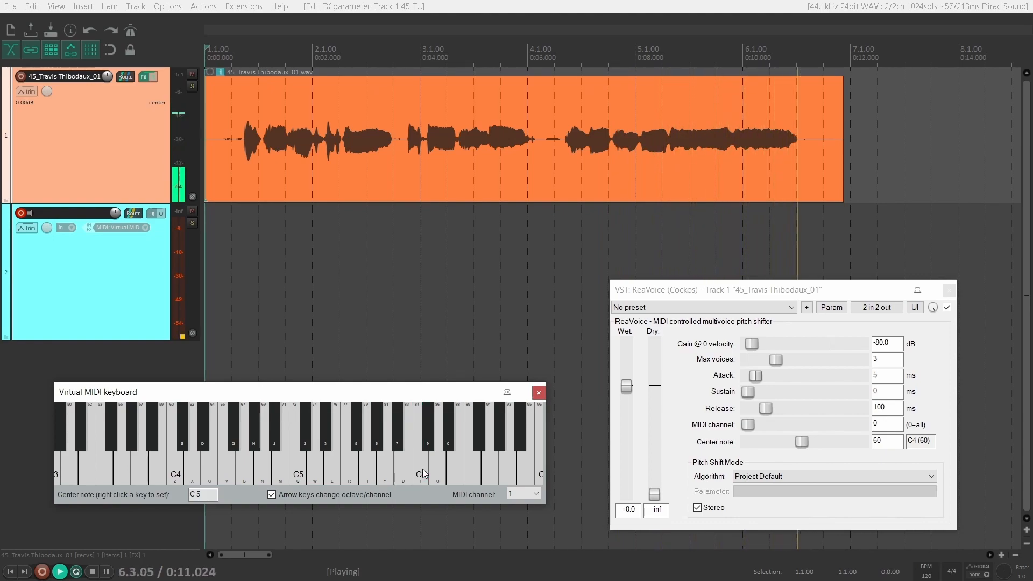
key(space)
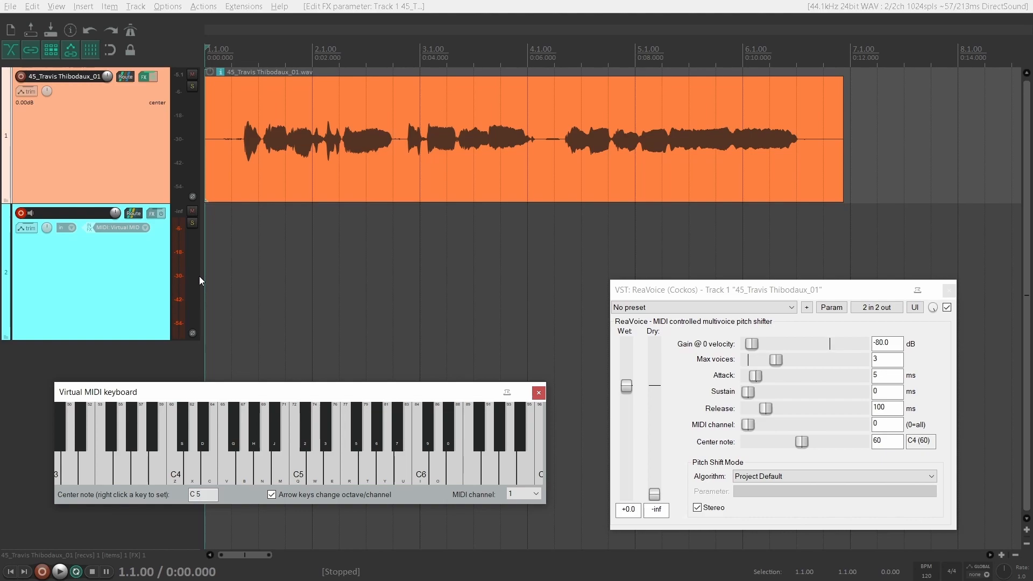
- Set ReaVoice's dry level to +0.0, keeping 3 voices, and play E4 and G4 harmonies with C5, B4, A#4 and D#4
drag(782, 371, 781, 370)
double_click(653, 495)
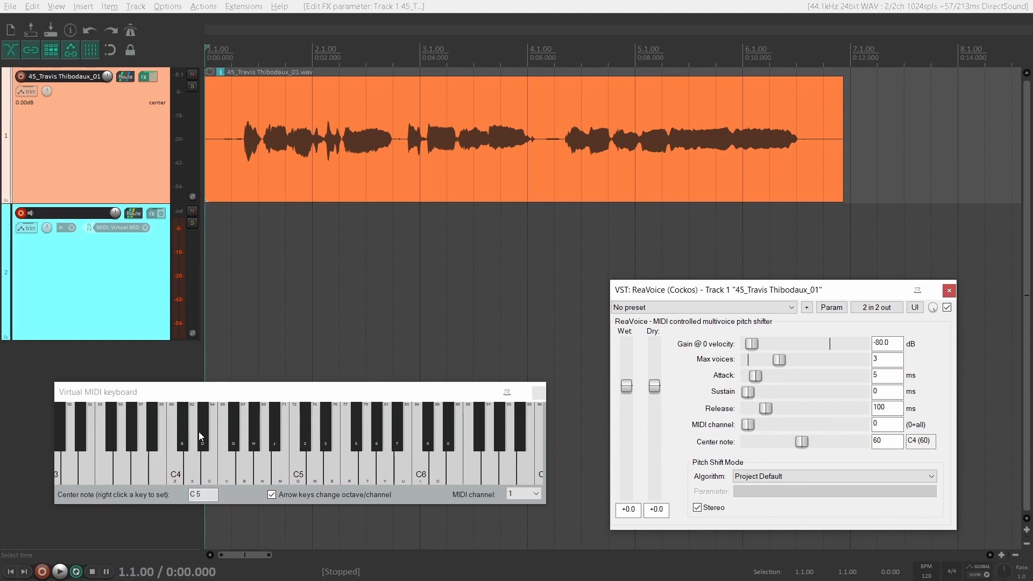
click(192, 393)
key(space)
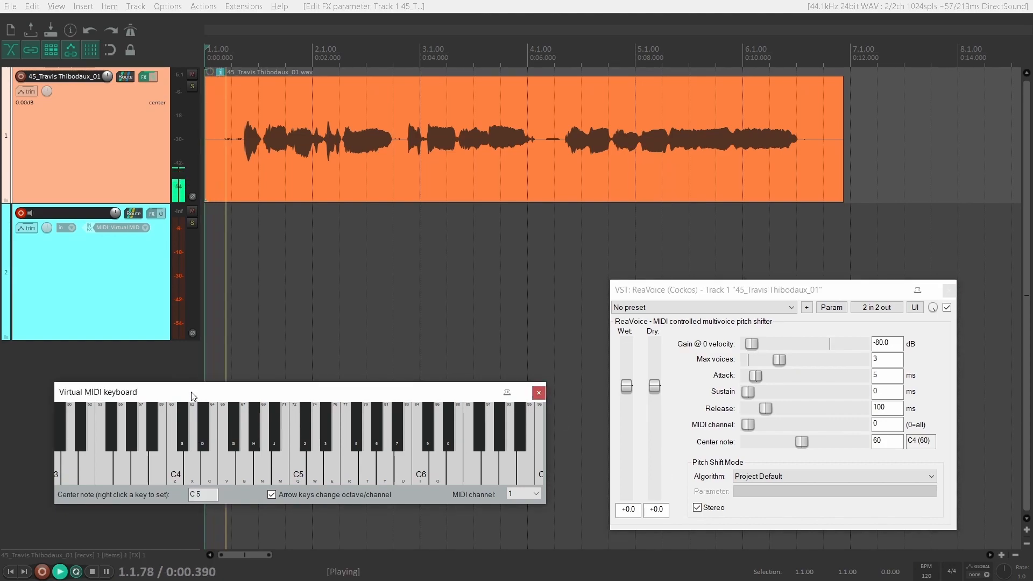
key(c)
key(b)
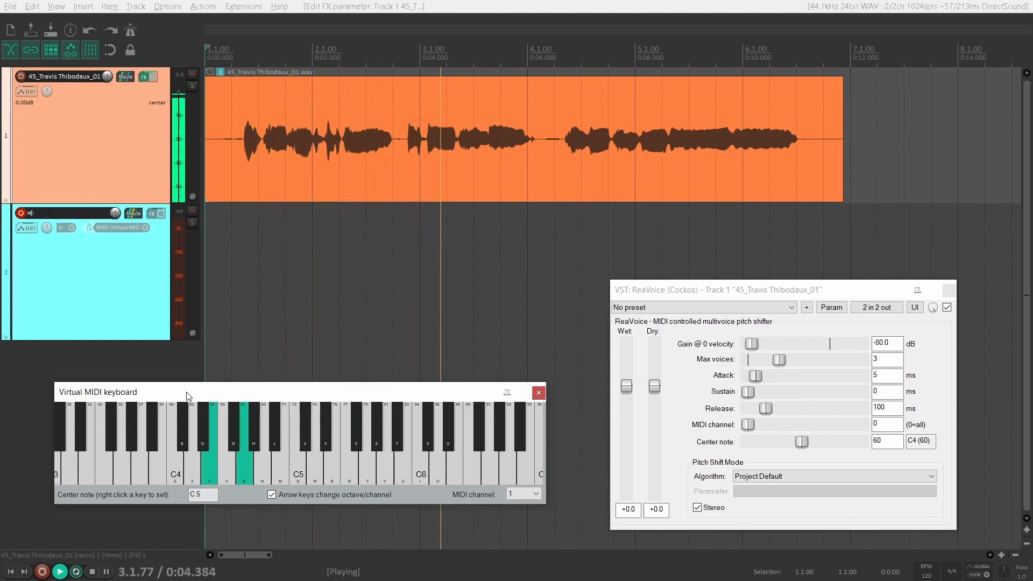
key(q)
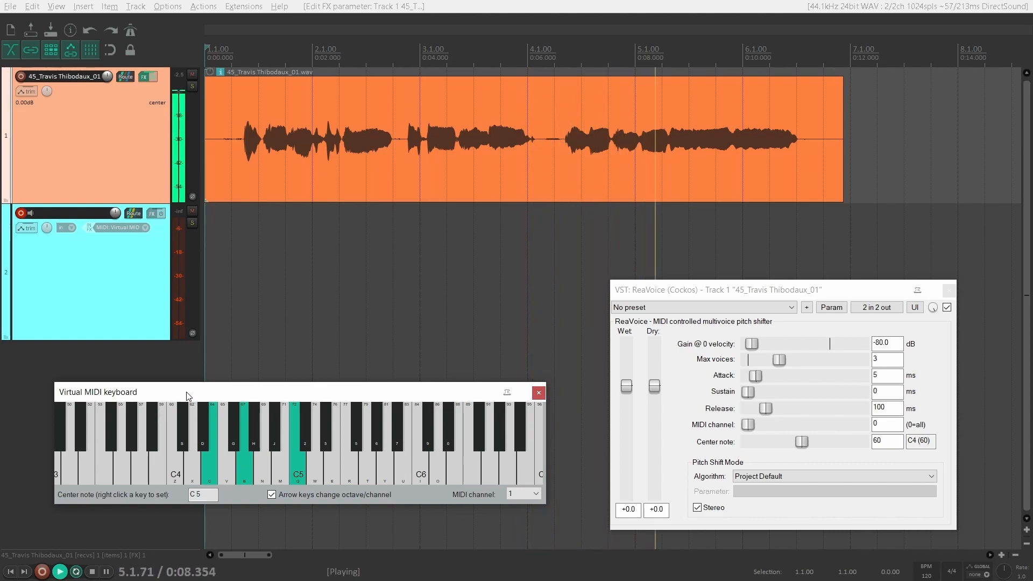
key(m)
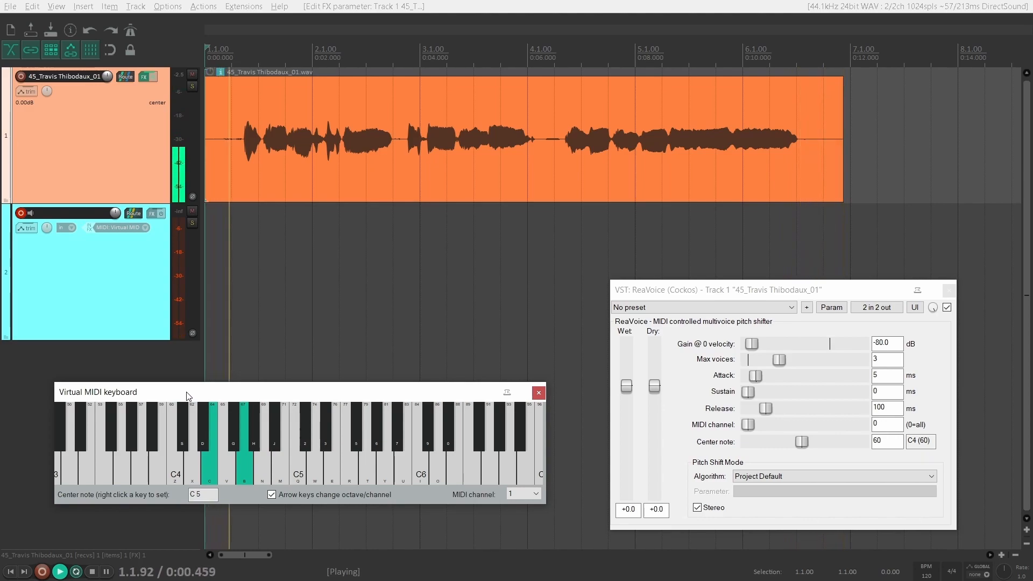
key(j)
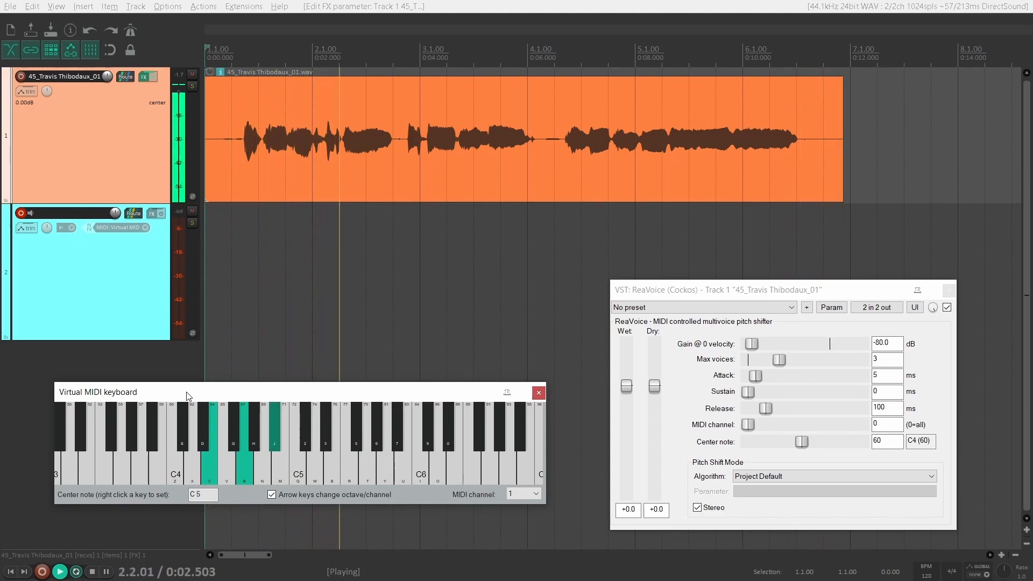
key(d)
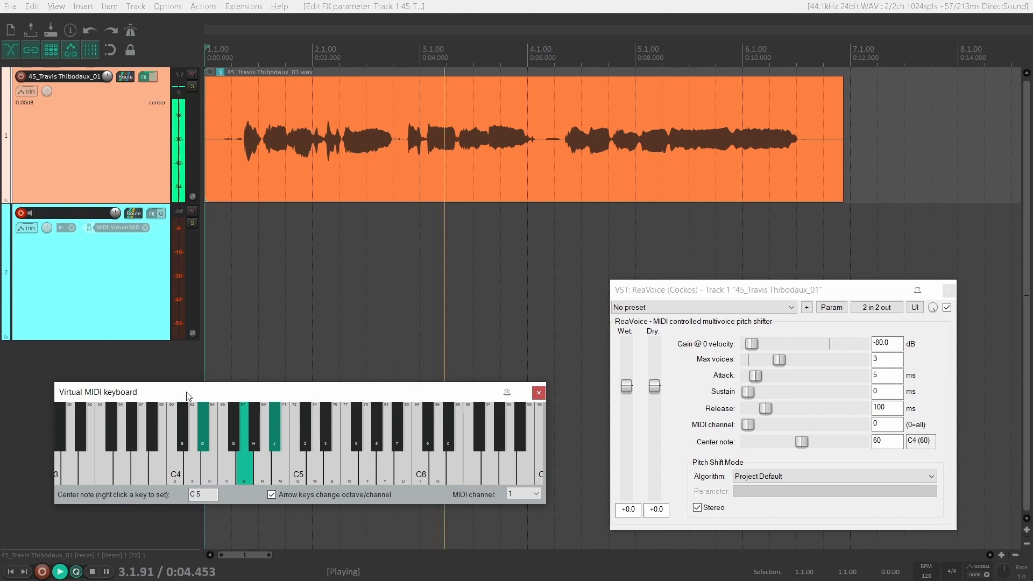